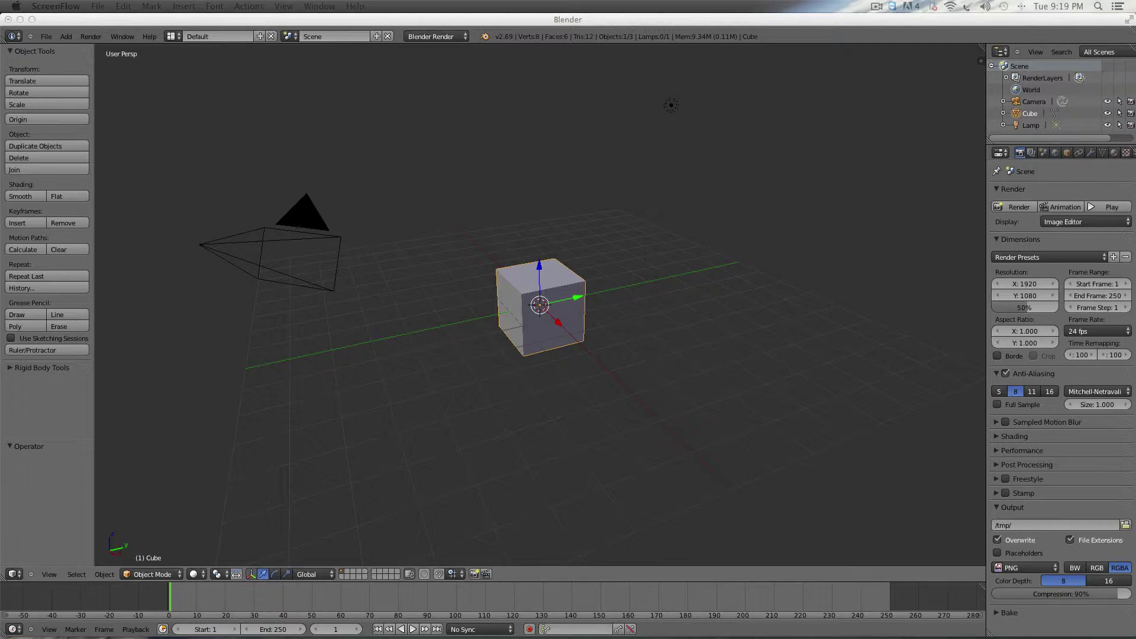
- Delete the default cube from the scene
left_click(562, 288)
key("x")
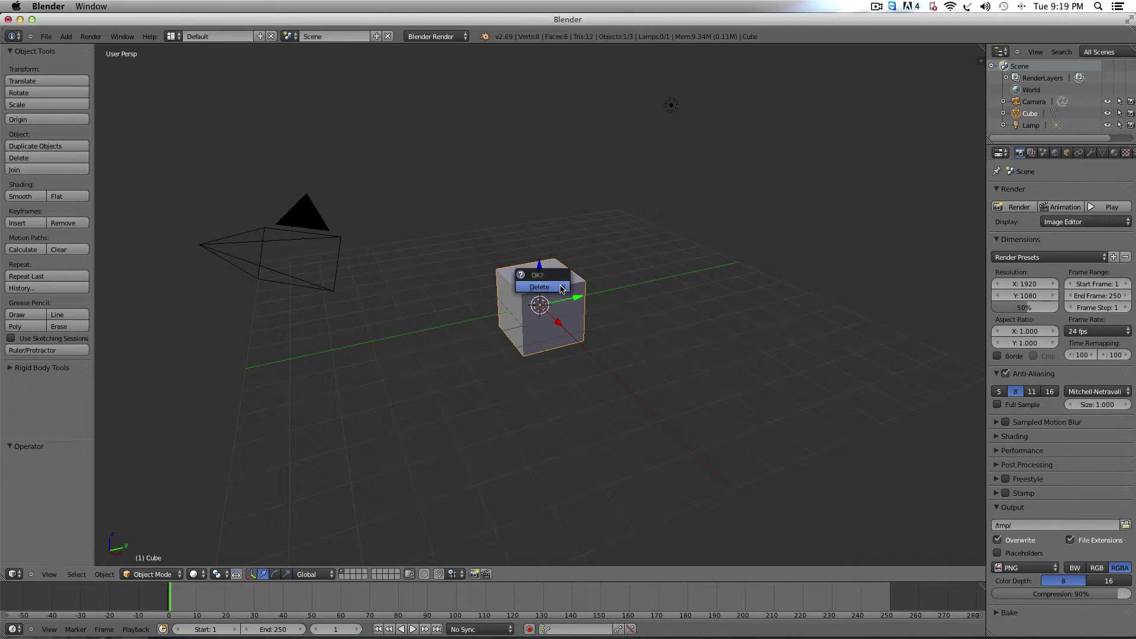
left_click(561, 288)
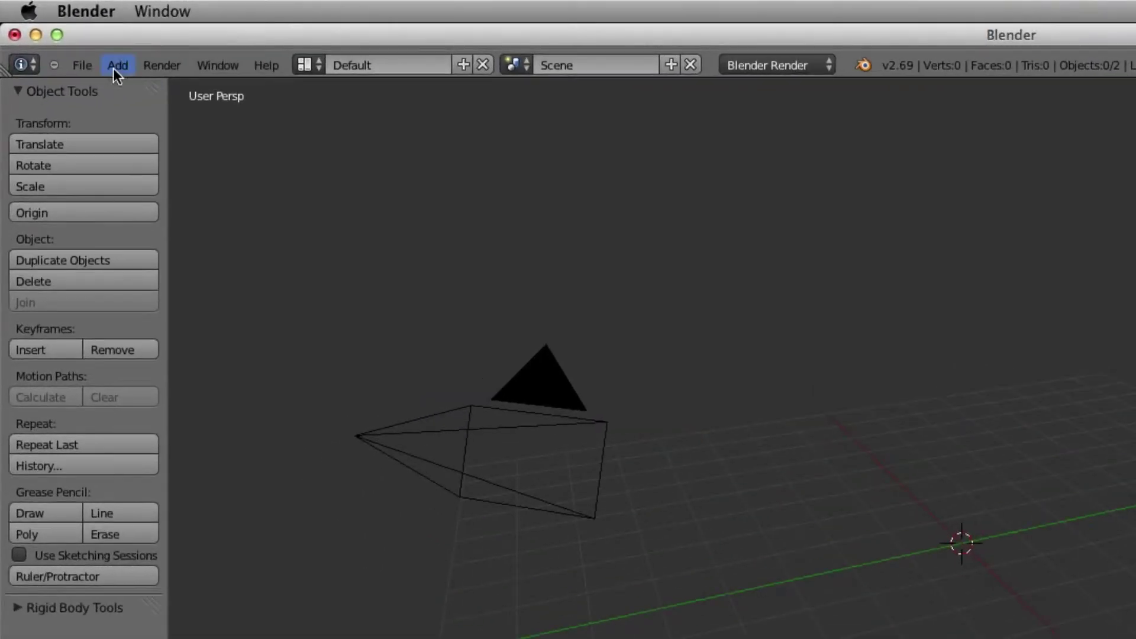
- Add a cylinder mesh at the scene's origin
left_click(66, 36)
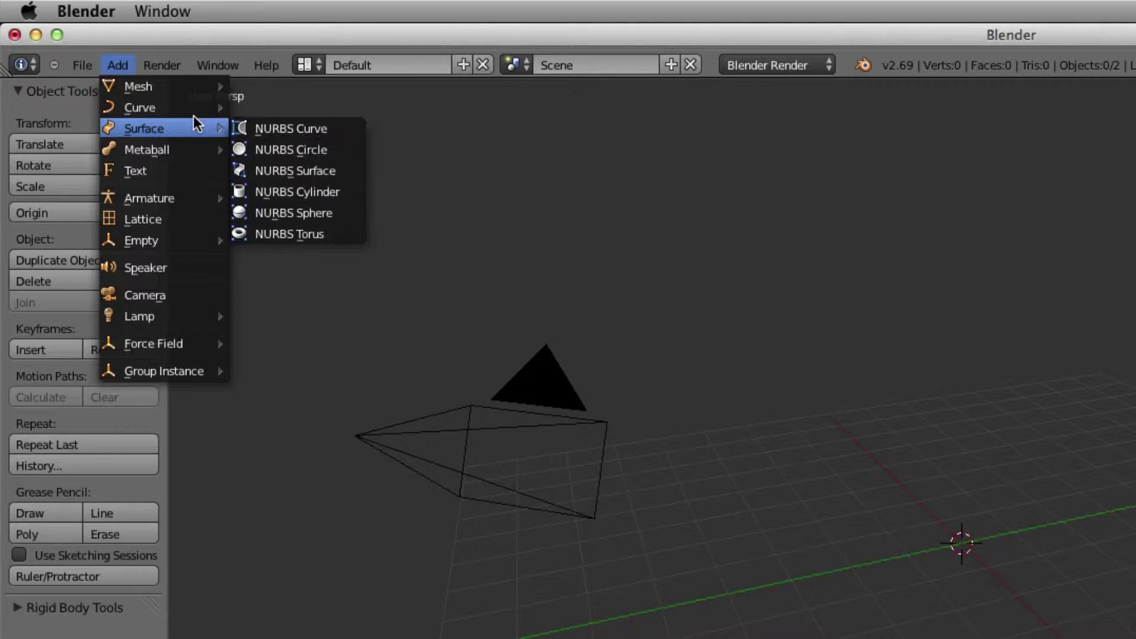
mouse_move(191, 83)
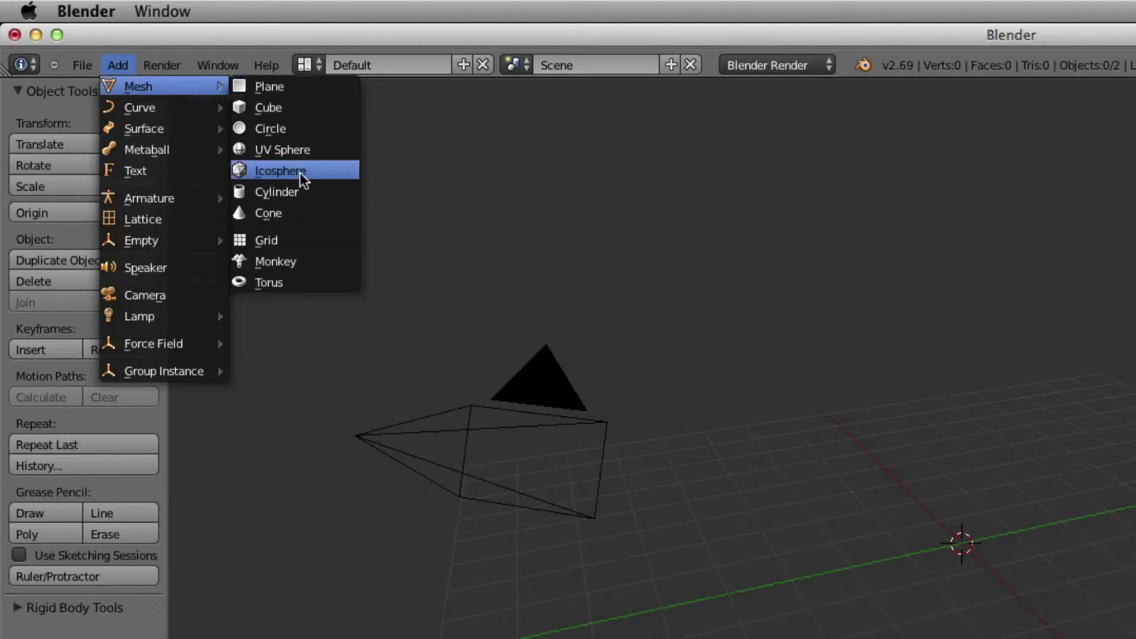
left_click(313, 190)
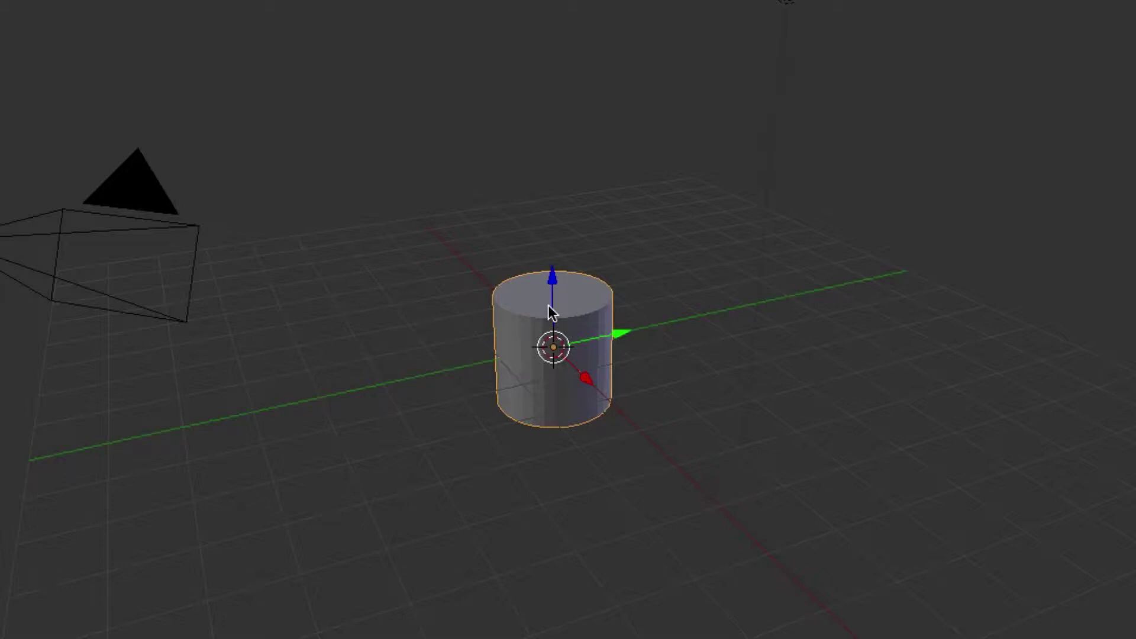
- In Edit Mode, select the cylinder's top vertices and lower them along Z until the cylinder is a thin disc
key("Tab")
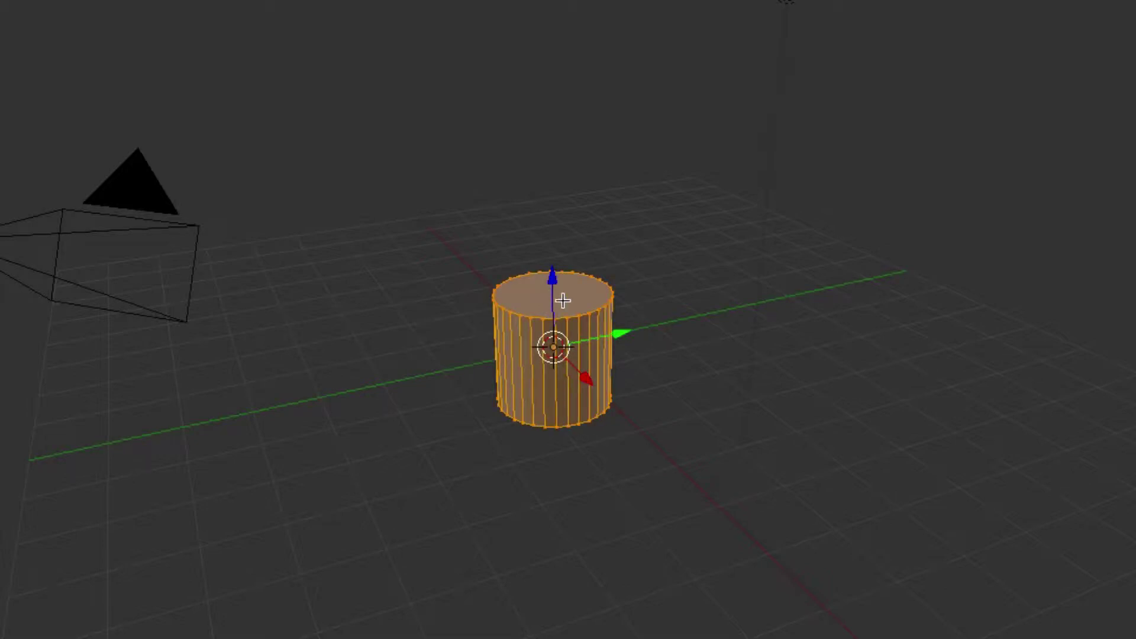
key("b")
left_click_drag(638, 243, 454, 331)
right_click(590, 309)
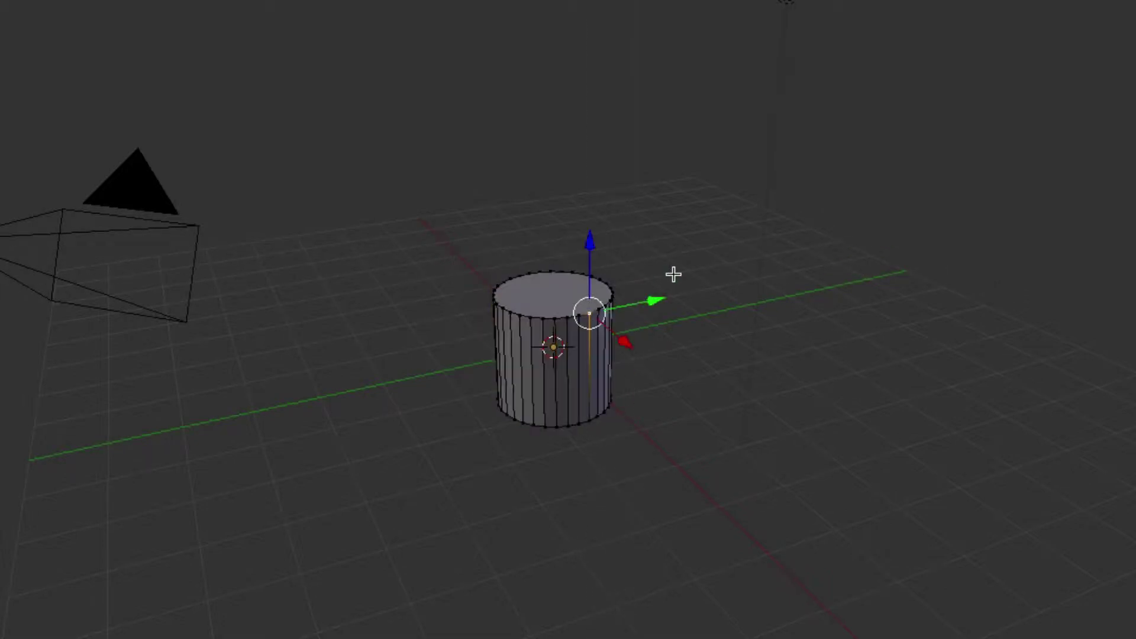
key("b")
left_click_drag(665, 254, 484, 309)
left_click_drag(555, 216, 559, 319)
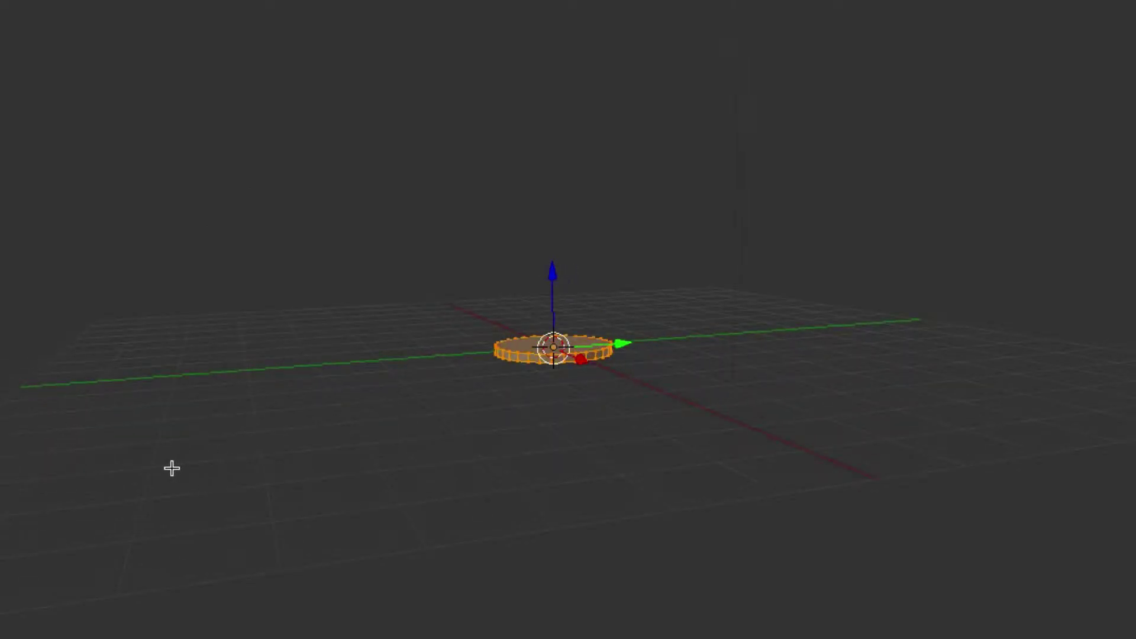
- Return to Object Mode and raise the disc along Z so it floats above the grid
key("Tab")
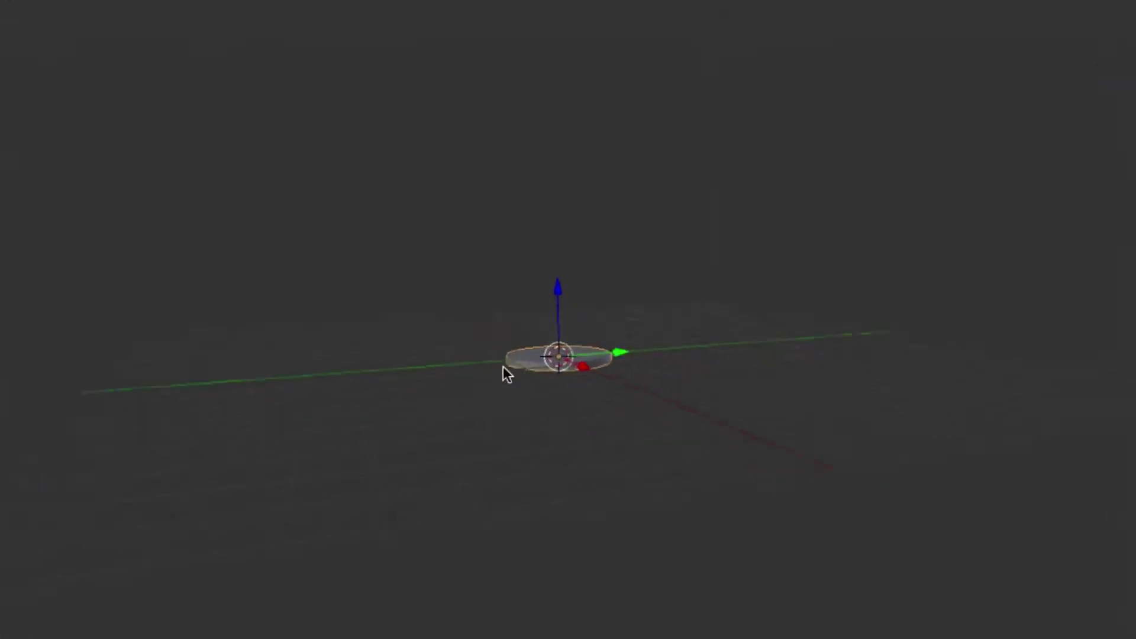
middle_click_drag(507, 374, 567, 261)
left_click_drag(555, 274, 548, 167)
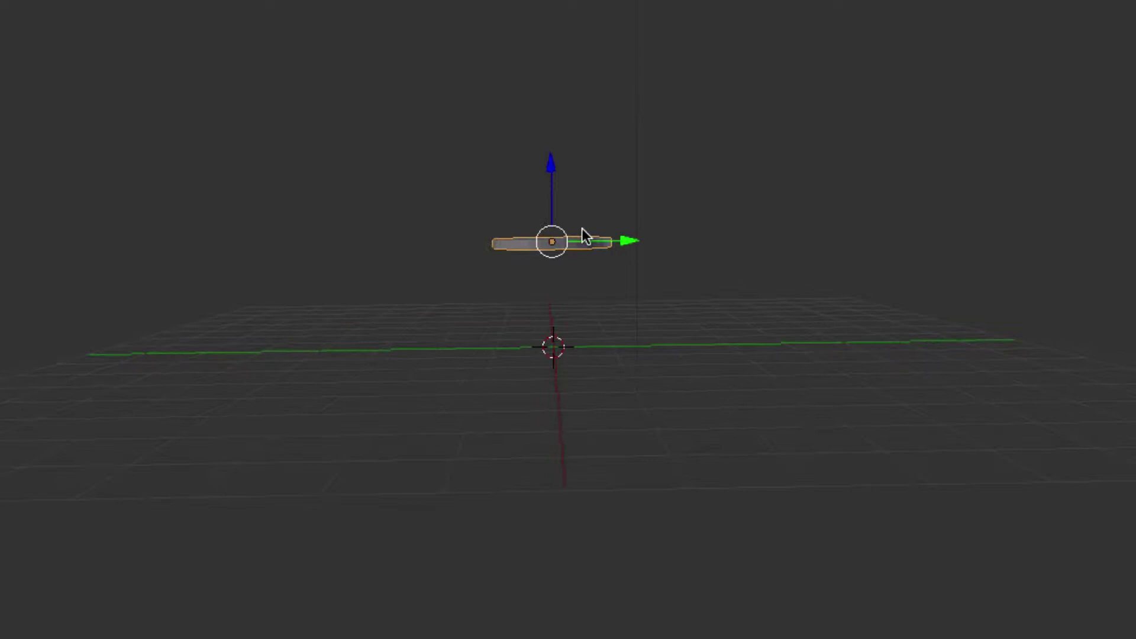
- In Edit Mode, view the disc from below and select all vertices of its underside
key("Tab")
middle_click_drag(662, 289, 662, 288)
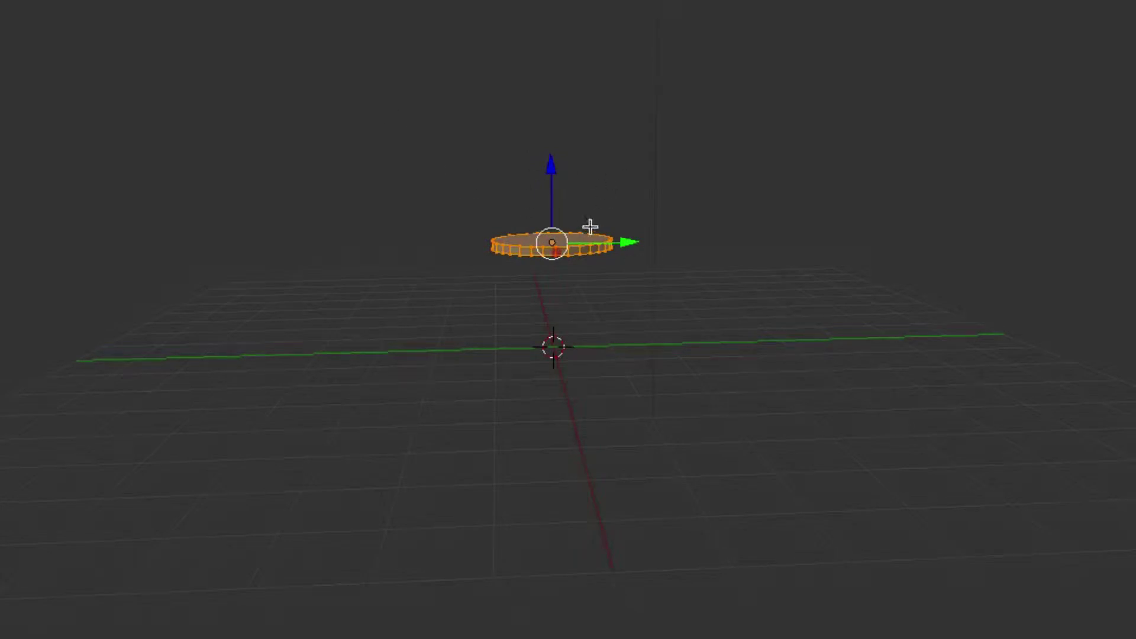
key("KP_2")
key("KP_2")
key("KP_2")
key("KP_2")
key("KP_2")
middle_click_drag(584, 251, 584, 250)
key("KP_0")
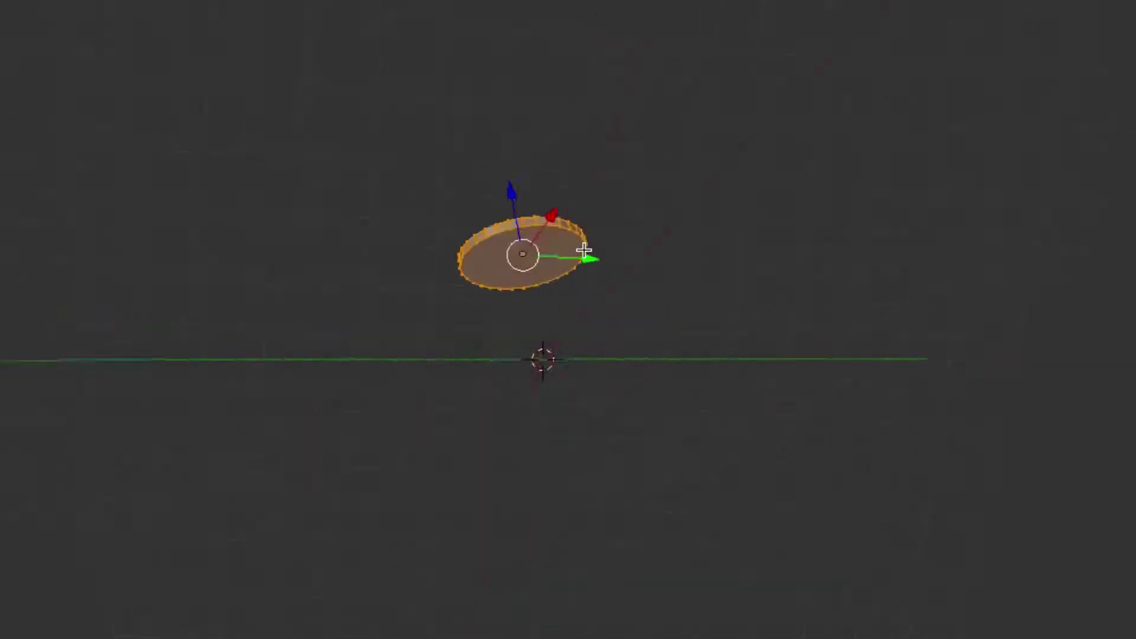
key("KP_1")
key("KP_2")
key("KP_2")
key("KP_2")
key("KP_2")
key("KP_2")
key("KP_2")
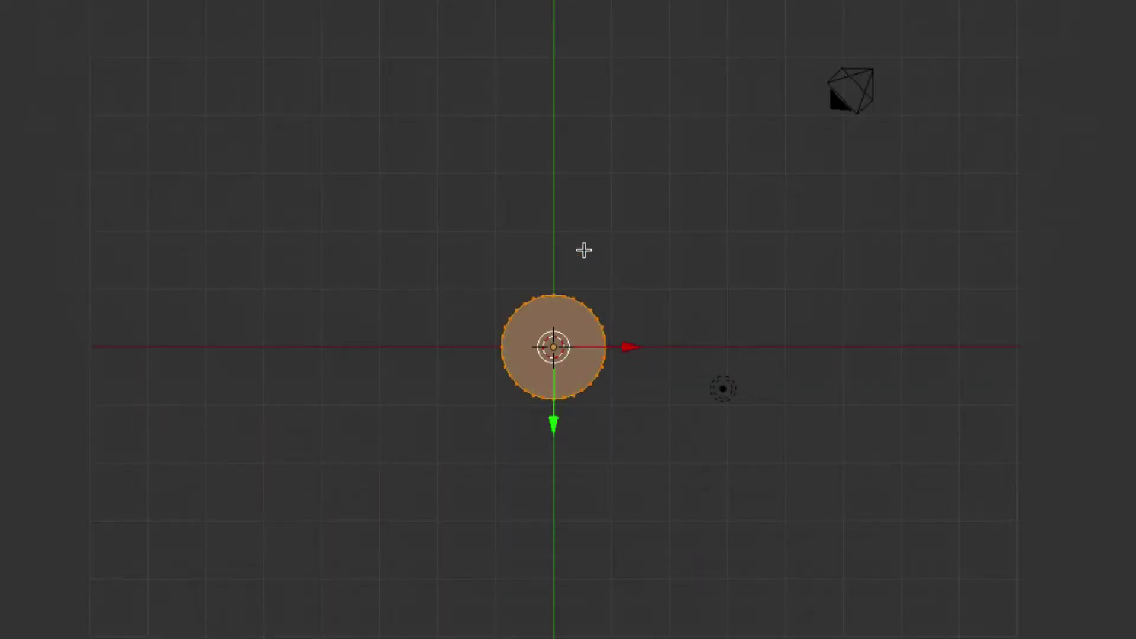
right_click(564, 320)
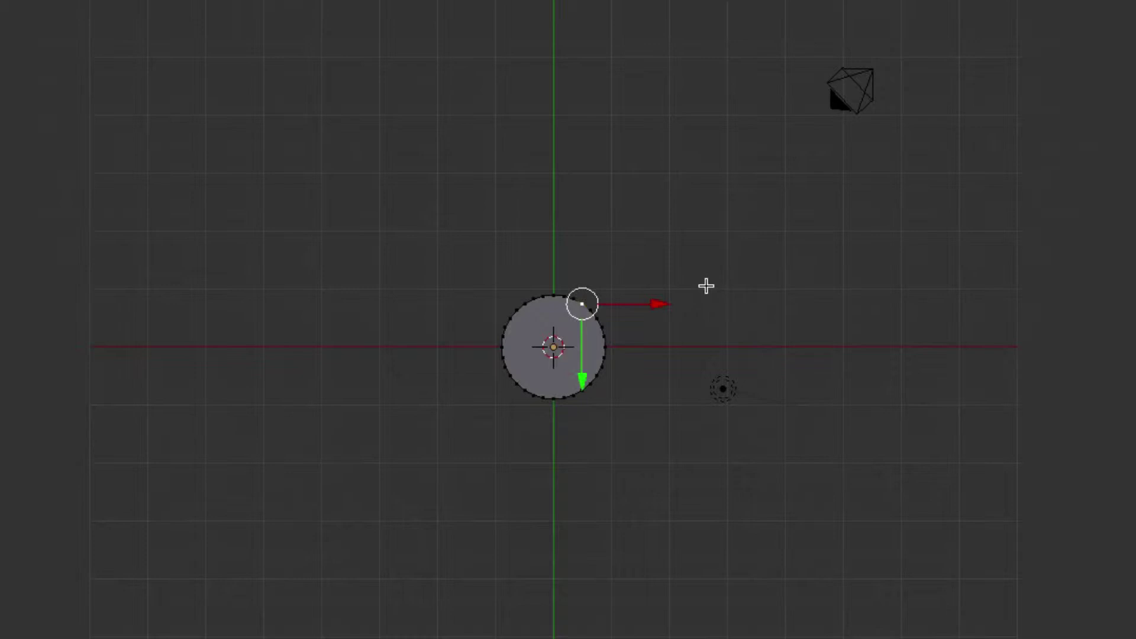
key("b")
left_click_drag(723, 254, 371, 473)
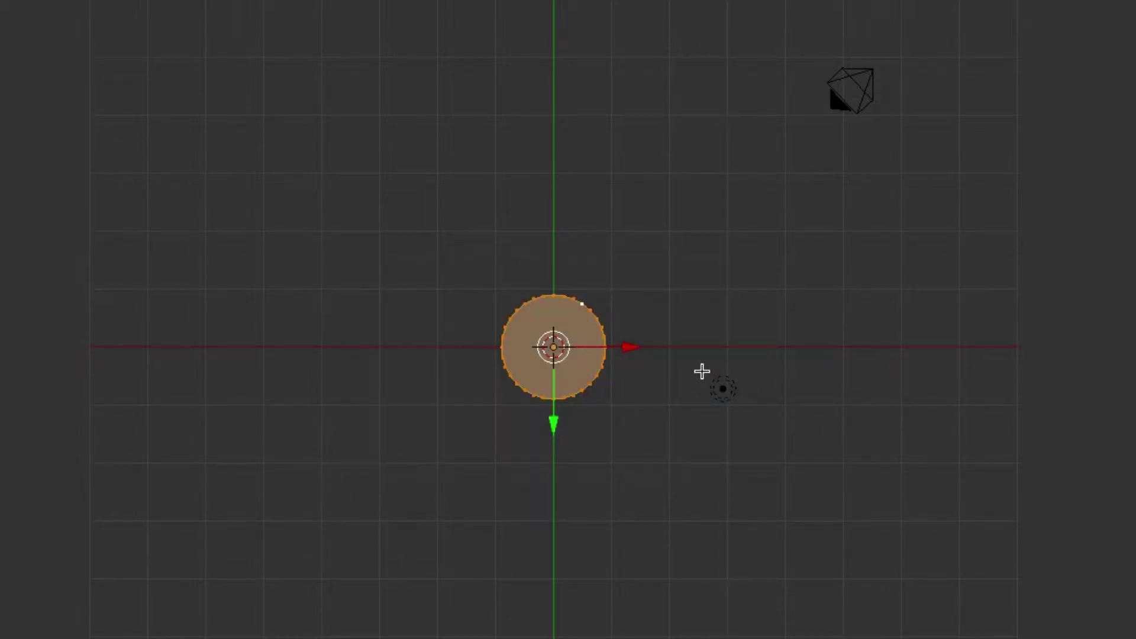
- Select two opposite vertices on the disc's top rim along the Y axis and subdivide the edge joining them
key("KP_8")
key("KP_8")
key("KP_8")
key("KP_8")
key("KP_8")
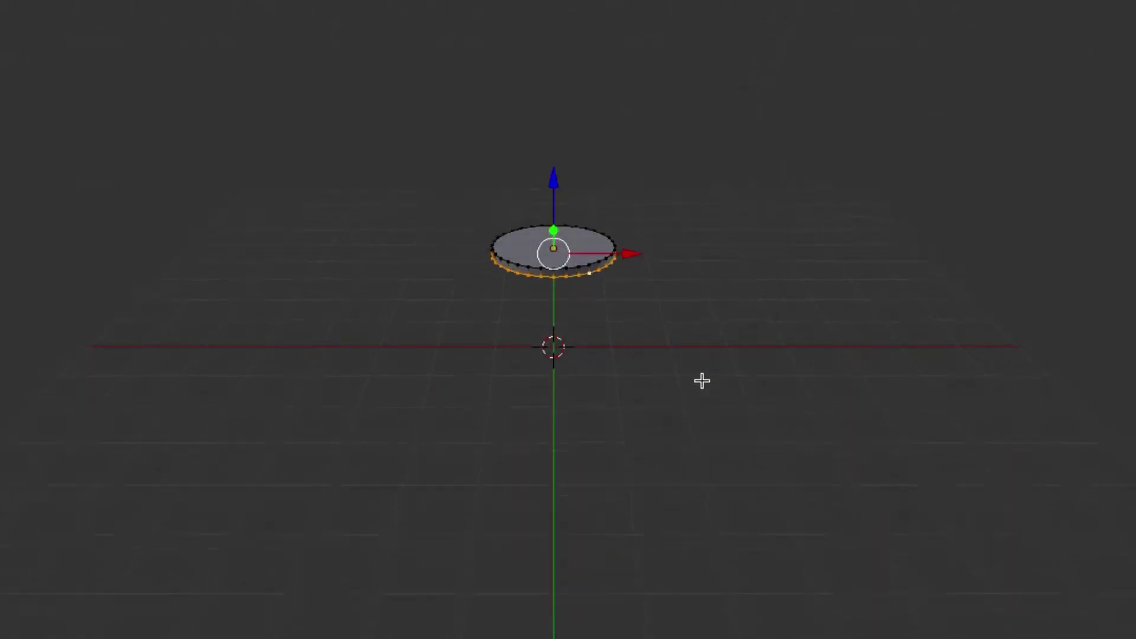
middle_click_drag(702, 381, 700, 382)
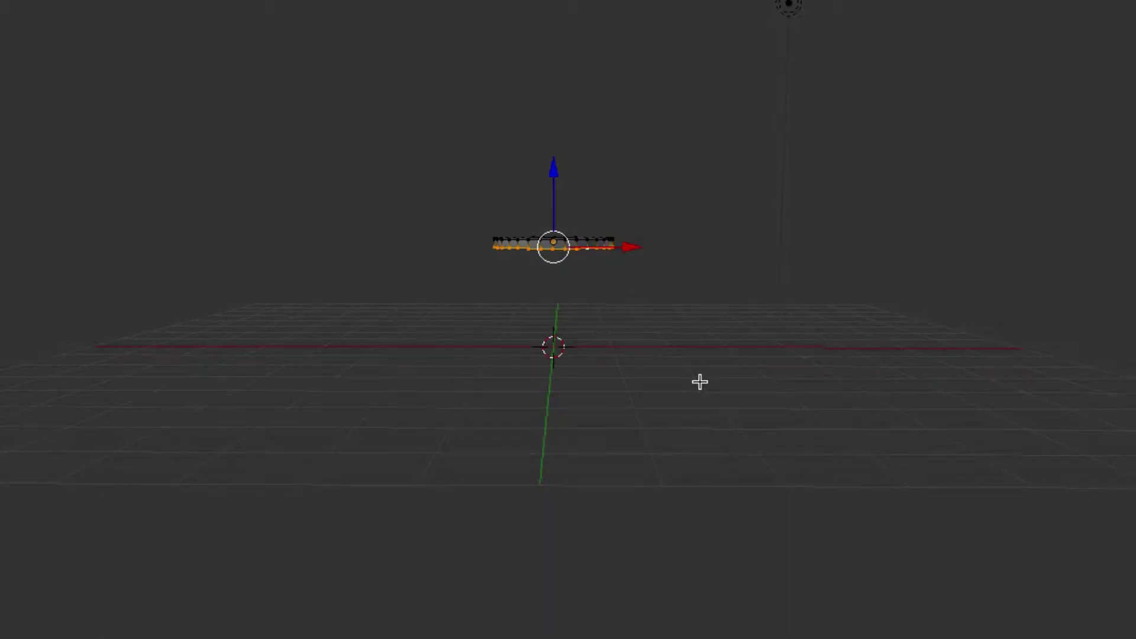
middle_click_drag(650, 286, 647, 293)
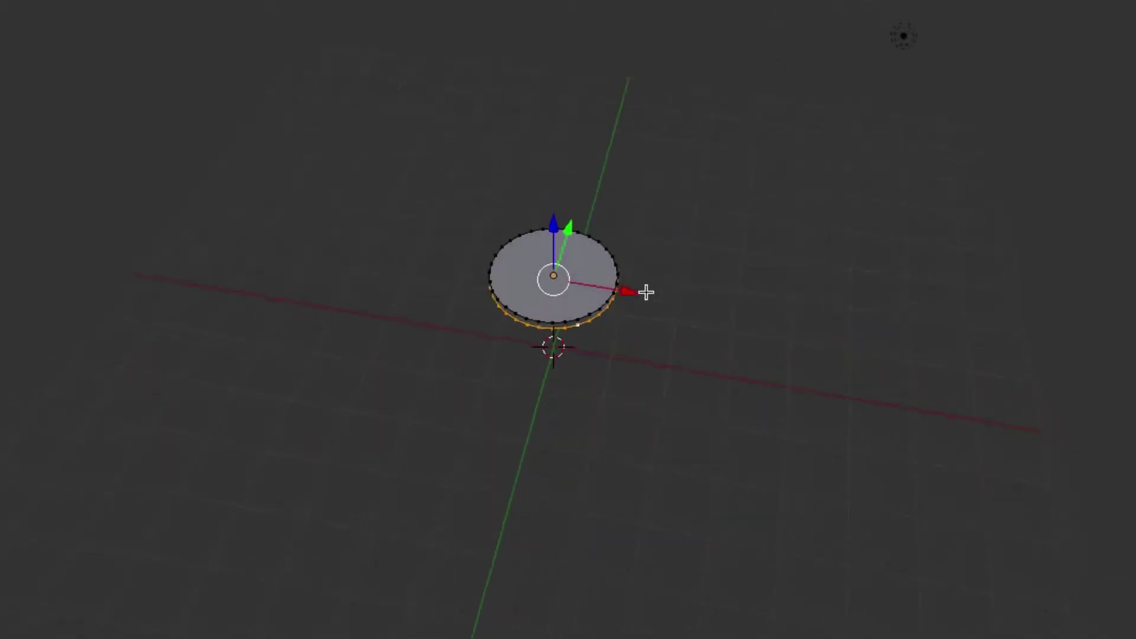
right_click(537, 327)
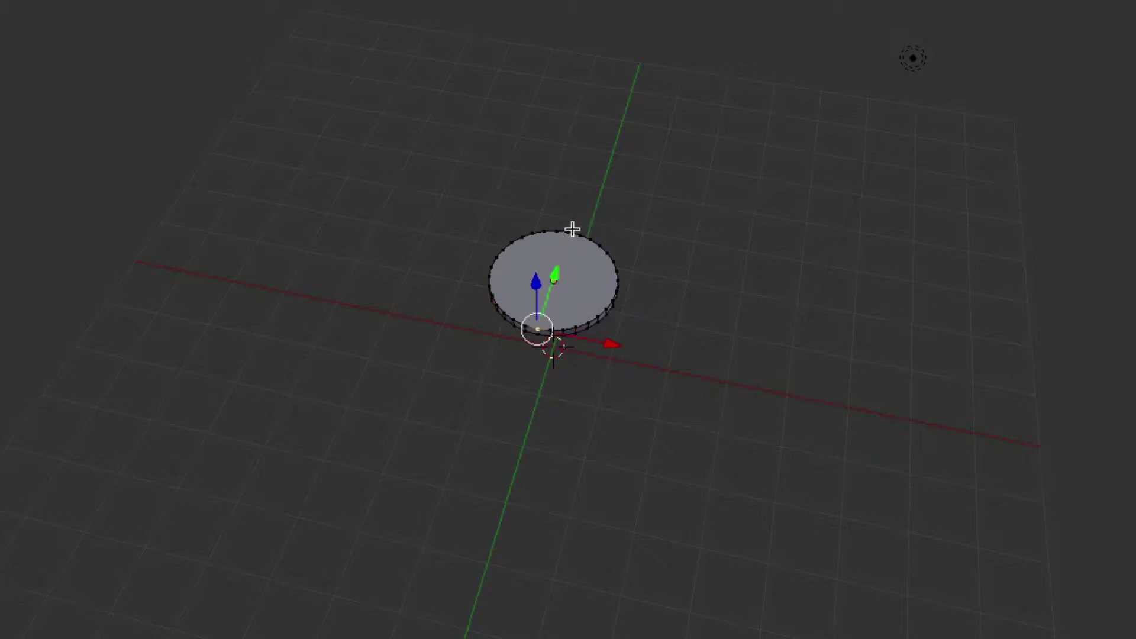
key("KP_7")
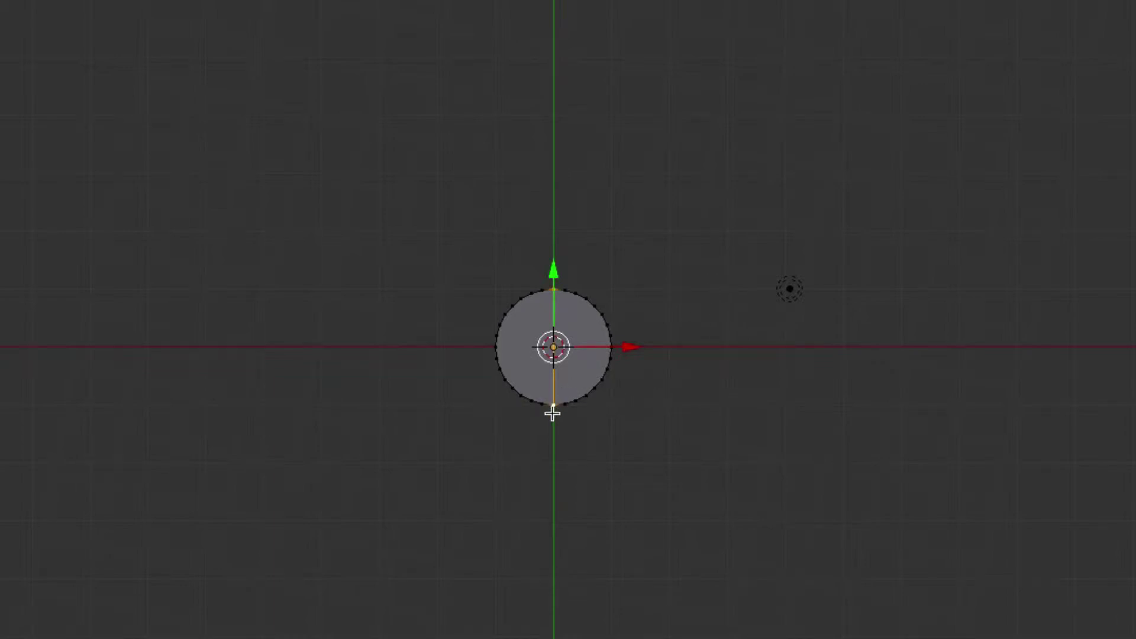
key("w")
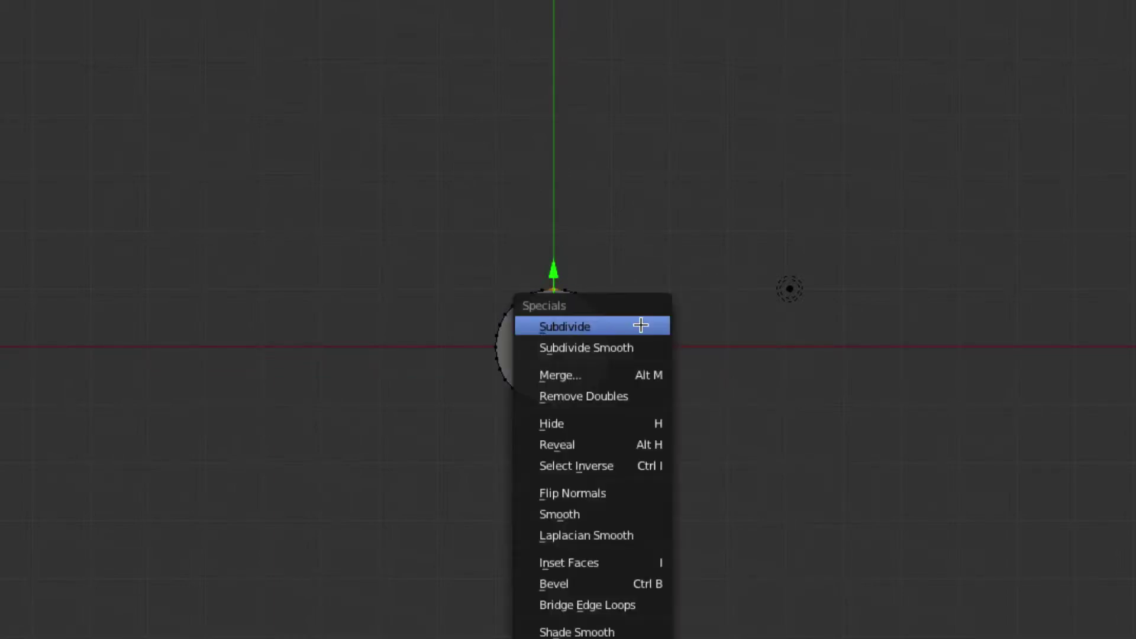
left_click(634, 330)
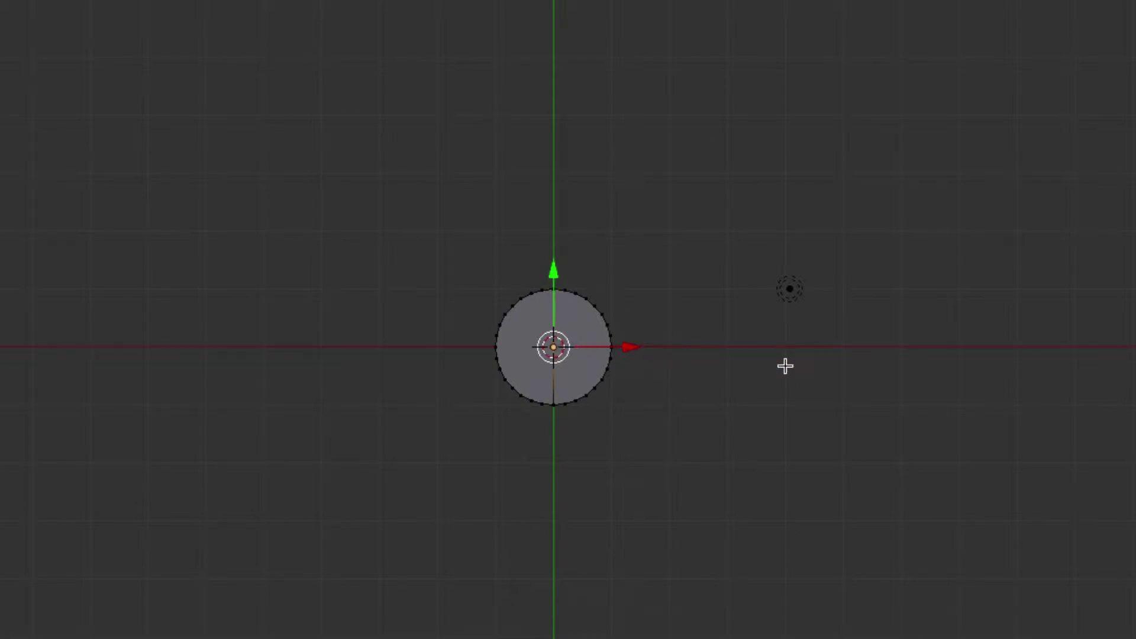
- Select the disc's top rim and centre vertices in top view, fill them with faces, and deselect everything
middle_click_drag(786, 367, 779, 366)
right_click(503, 332, "shift")
key("KP_7")
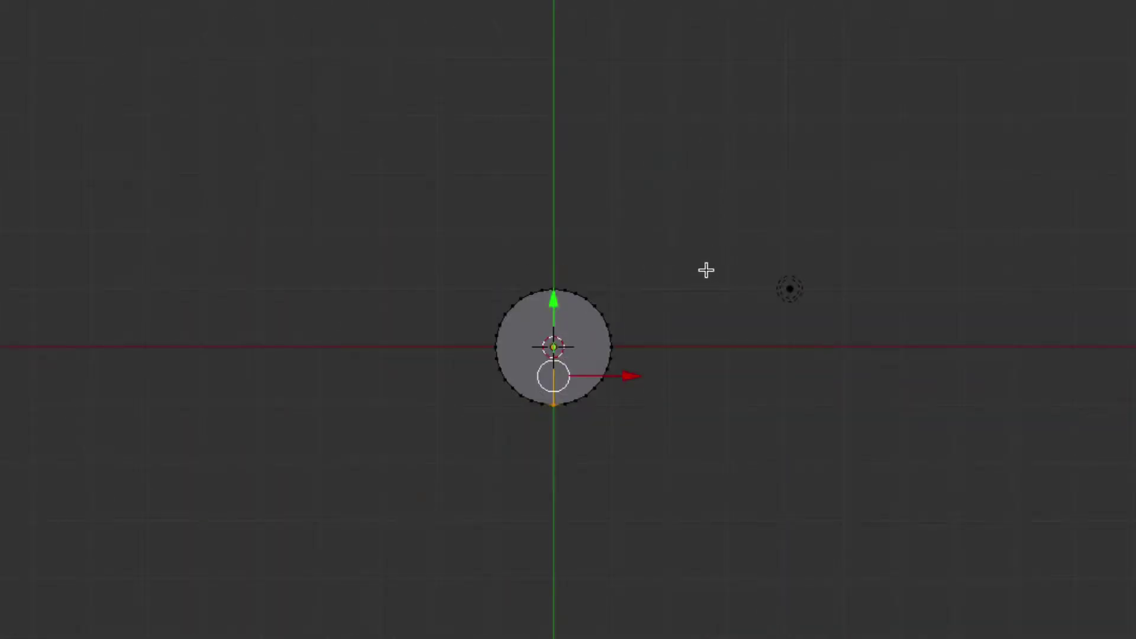
key("b")
left_click_drag(682, 252, 400, 480)
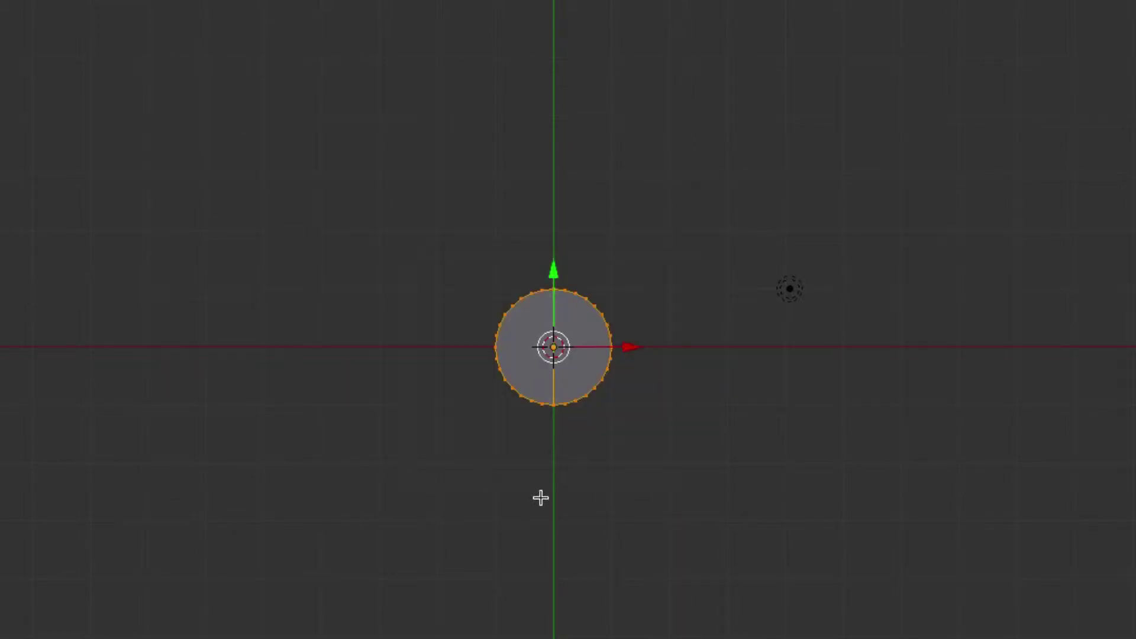
key("f")
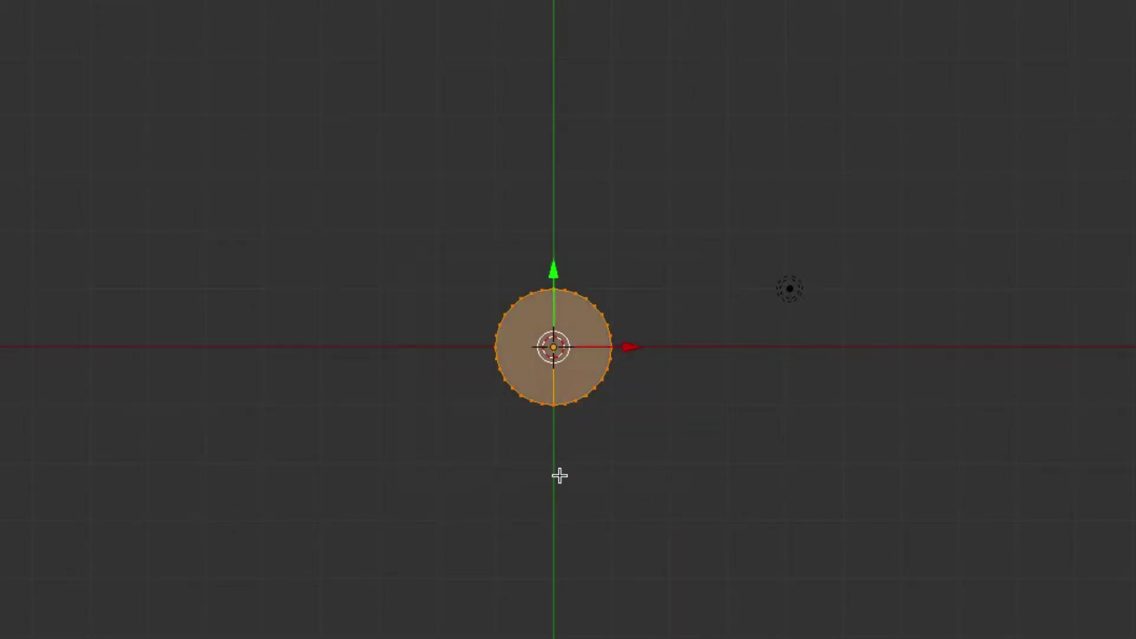
middle_click_drag(560, 475, 562, 209)
key("a")
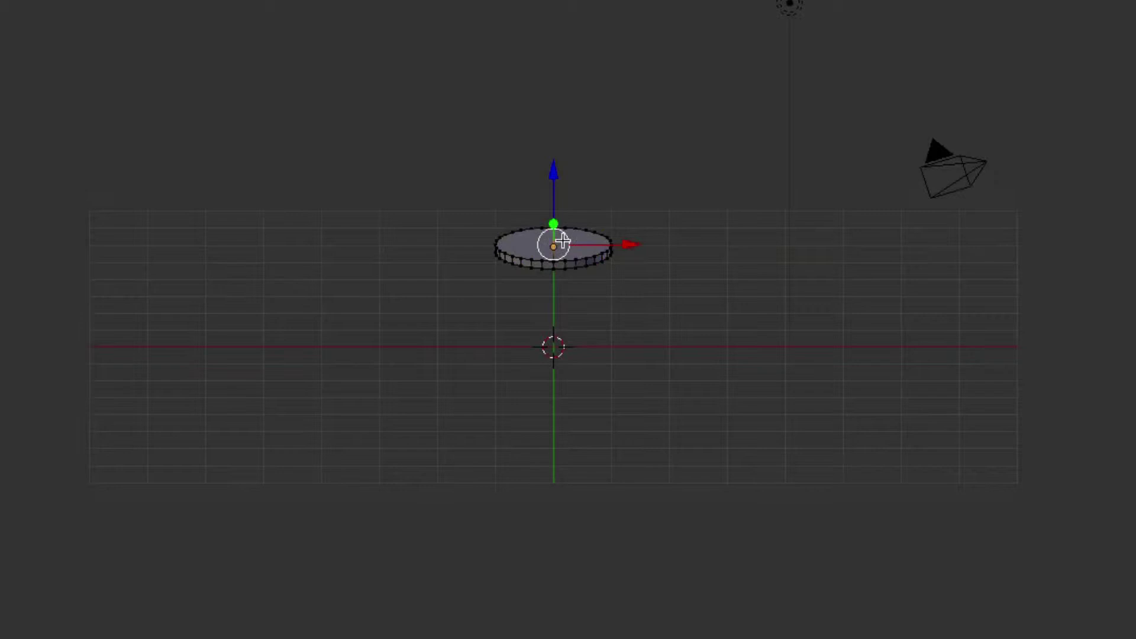
- Select the centre vertex of the disc's top and raise it slightly along Z to form a shallow peak
middle_click_drag(638, 235, 552, 412)
right_click(549, 301)
key("KP_2")
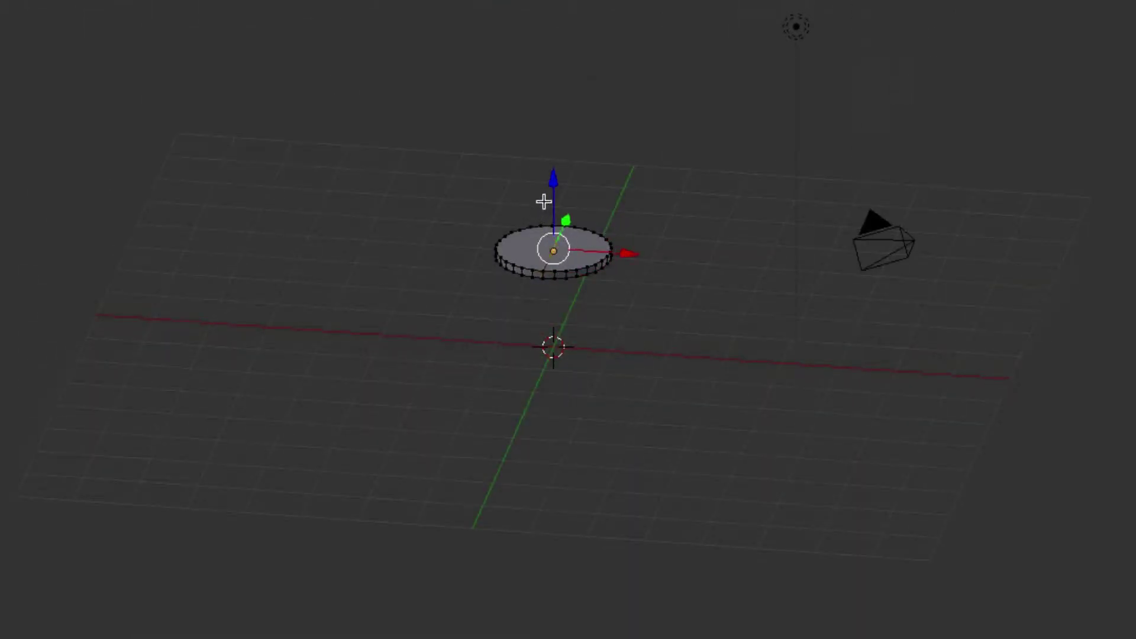
left_click_drag(553, 189, 553, 176)
middle_click_drag(632, 258, 640, 255)
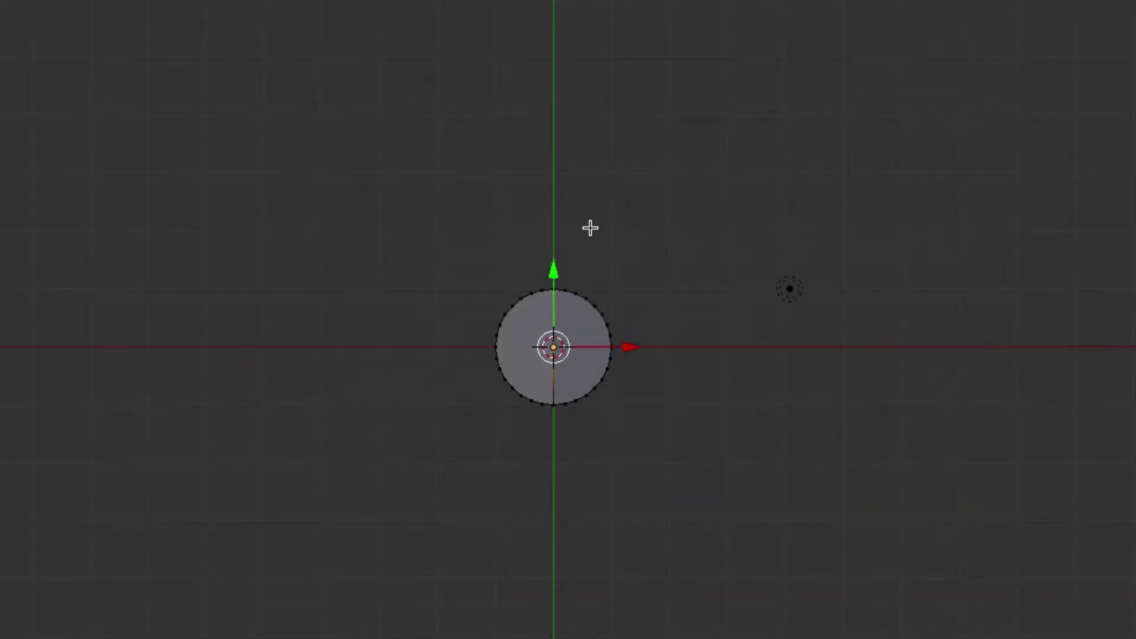
- View the disc from directly below and box-select all vertices of its underside
key("KP_3")
key("KP_8")
key("KP_8")
key("KP_8")
key("KP_8")
key("KP_8")
key("KP_8")
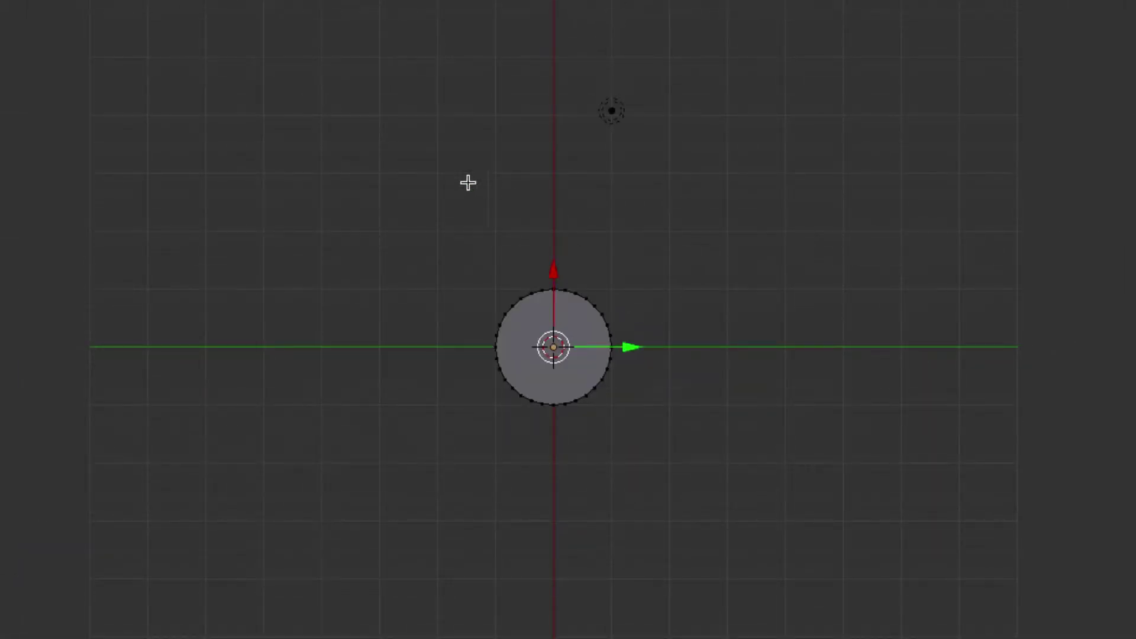
key("b")
left_click_drag(719, 285, 385, 471)
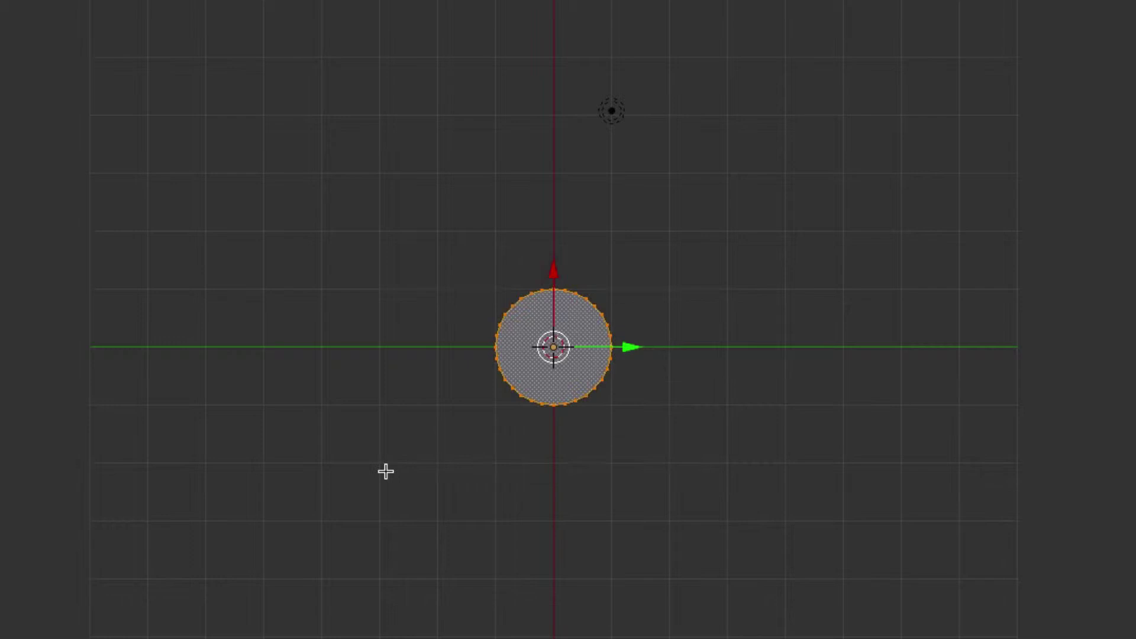
right_click(603, 314)
key("b")
left_click_drag(690, 240, 411, 471)
- Extrude the disc's selected bottom face in place, leaving the new geometry without any offset
key("KP_2")
key("KP_2")
key("KP_2")
scroll(555, 441, "down", 10)
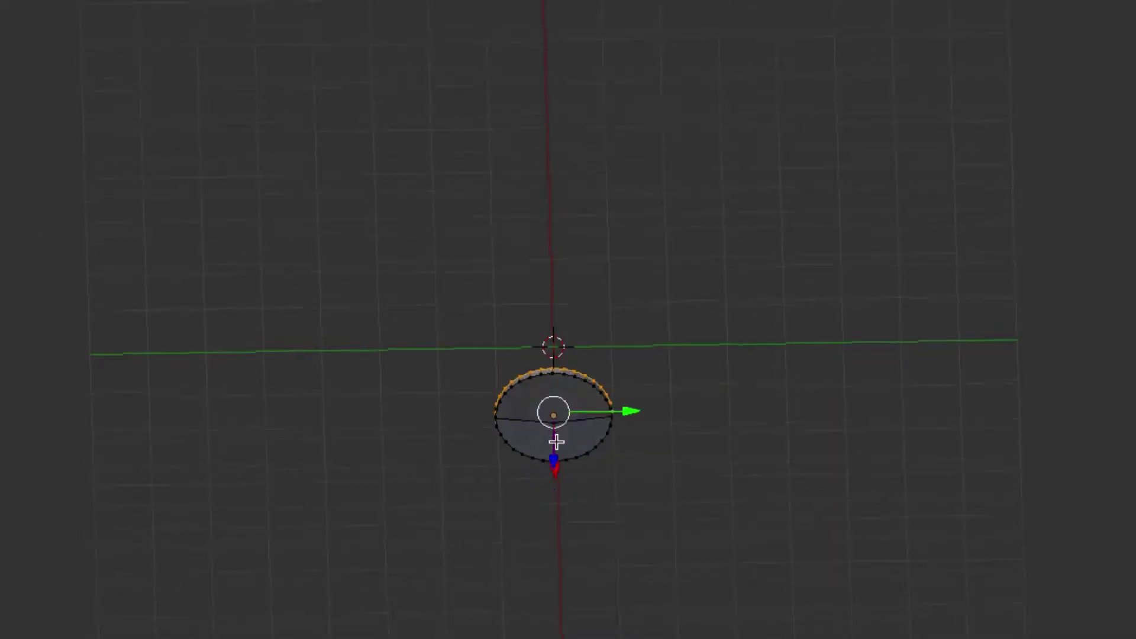
scroll(556, 442, "up", 10)
scroll(556, 443, "down", 3)
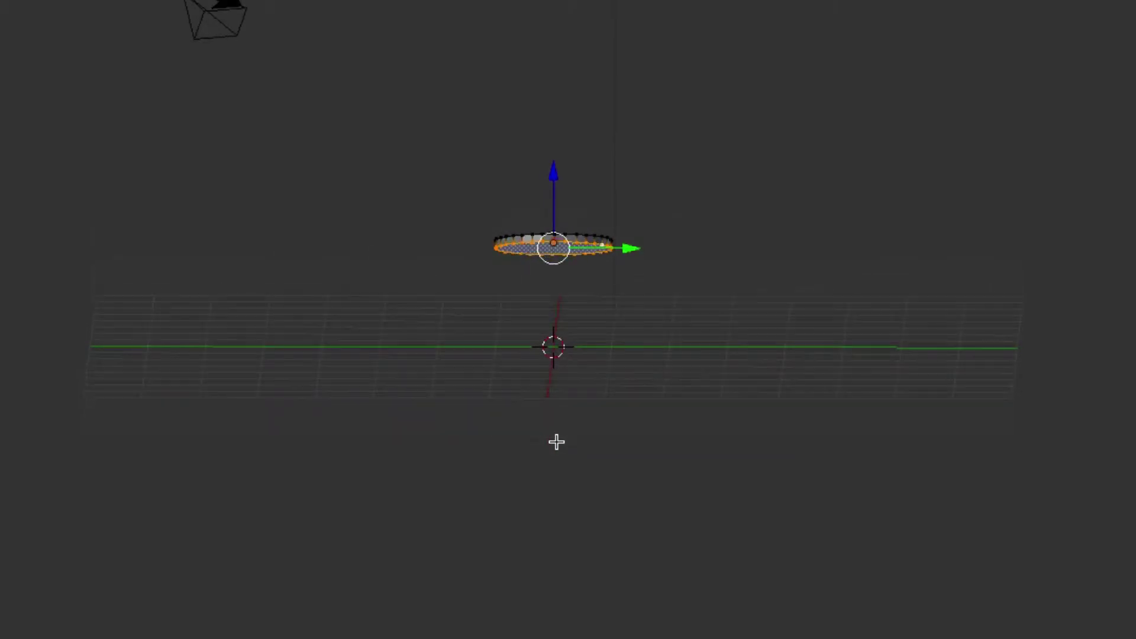
key("KP_2")
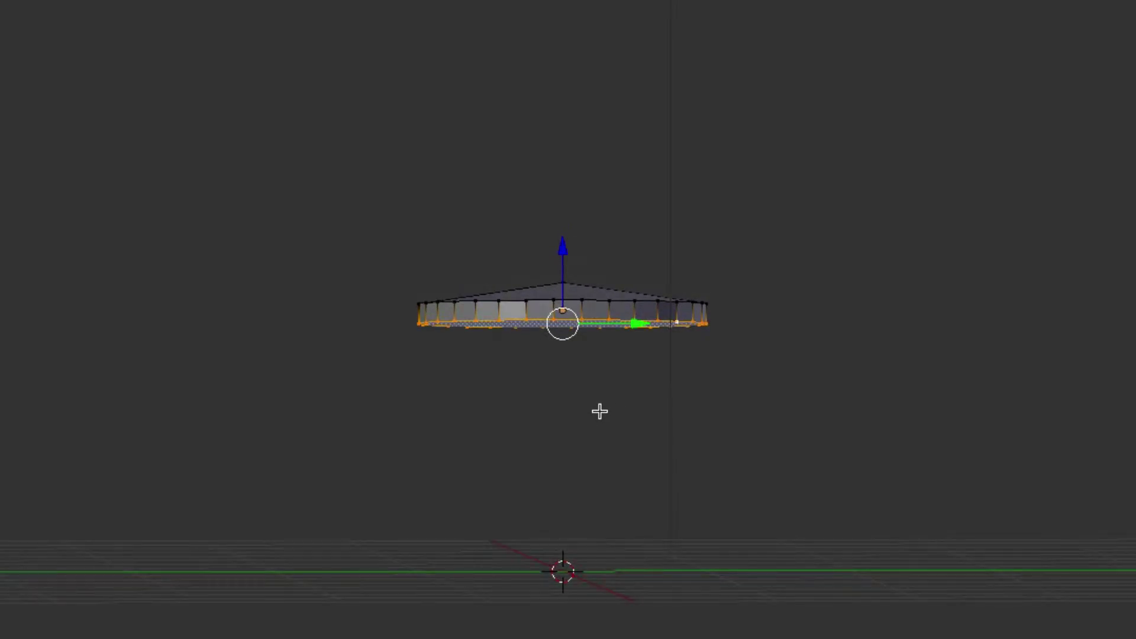
key("e")
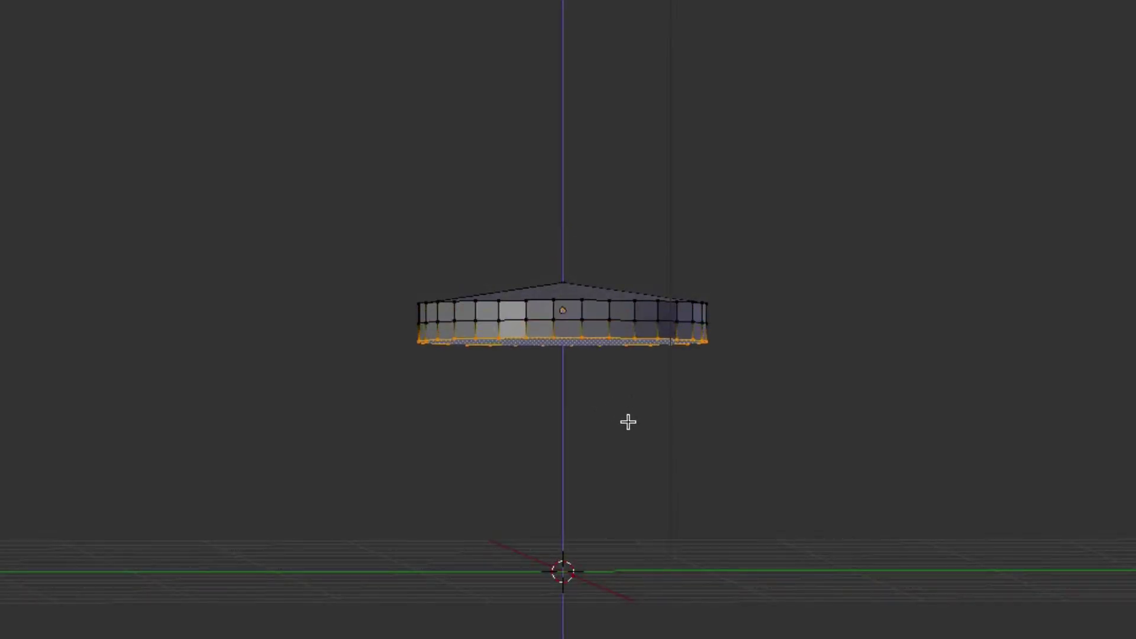
right_click(629, 419)
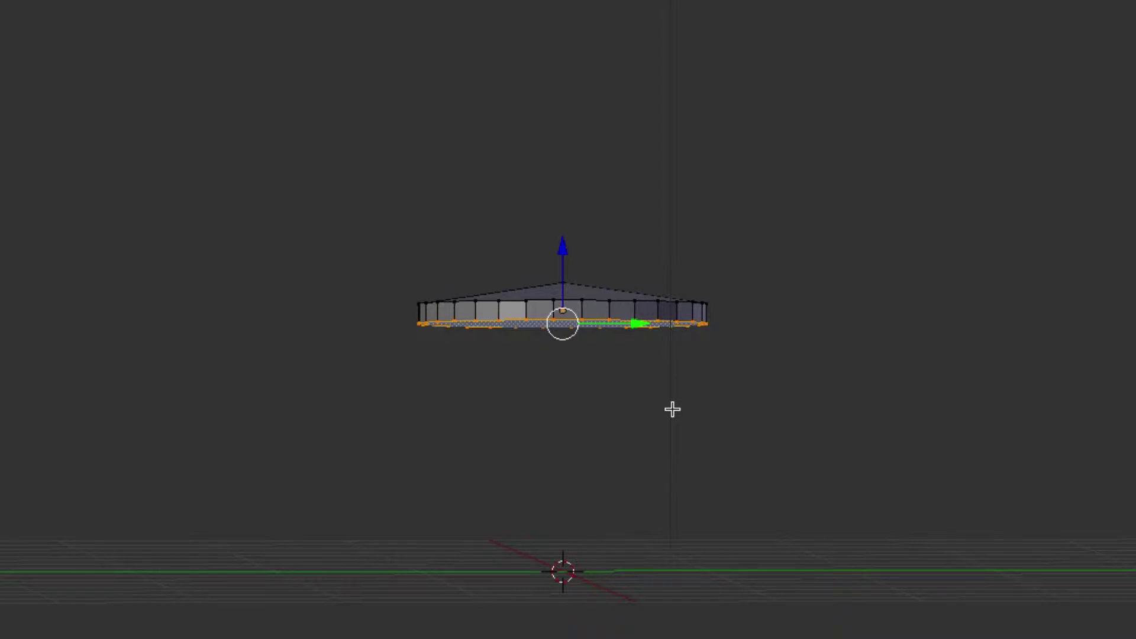
- Shrink the extruded bottom face of the disc slightly and extrude it downward to form a narrower cylindrical section
key("s")
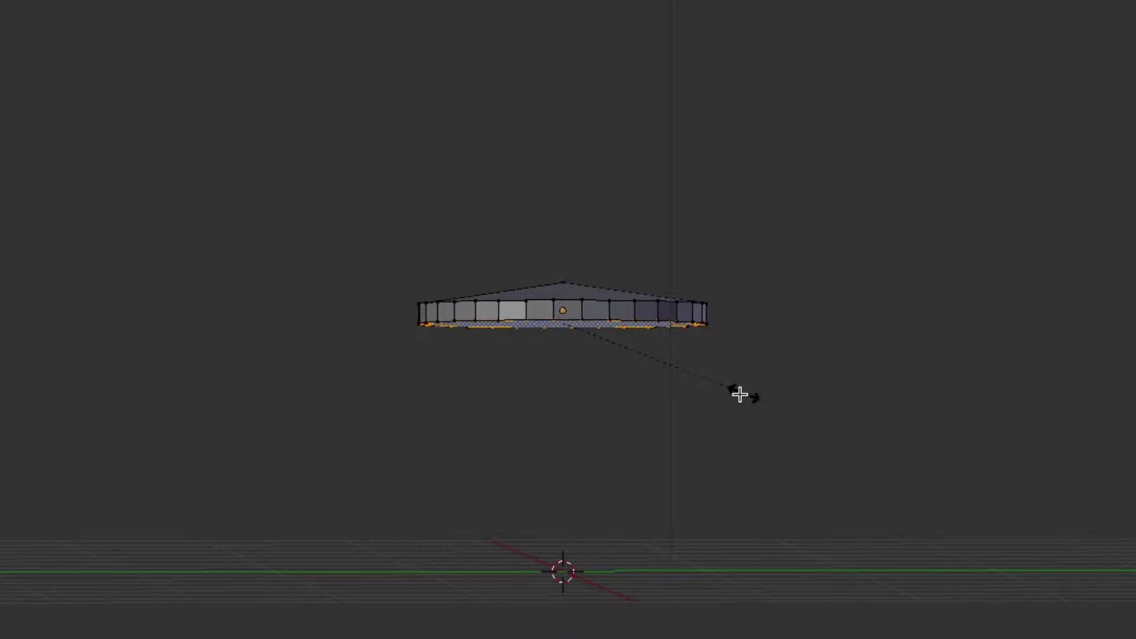
left_click(702, 400)
middle_click_drag(702, 400, 699, 400)
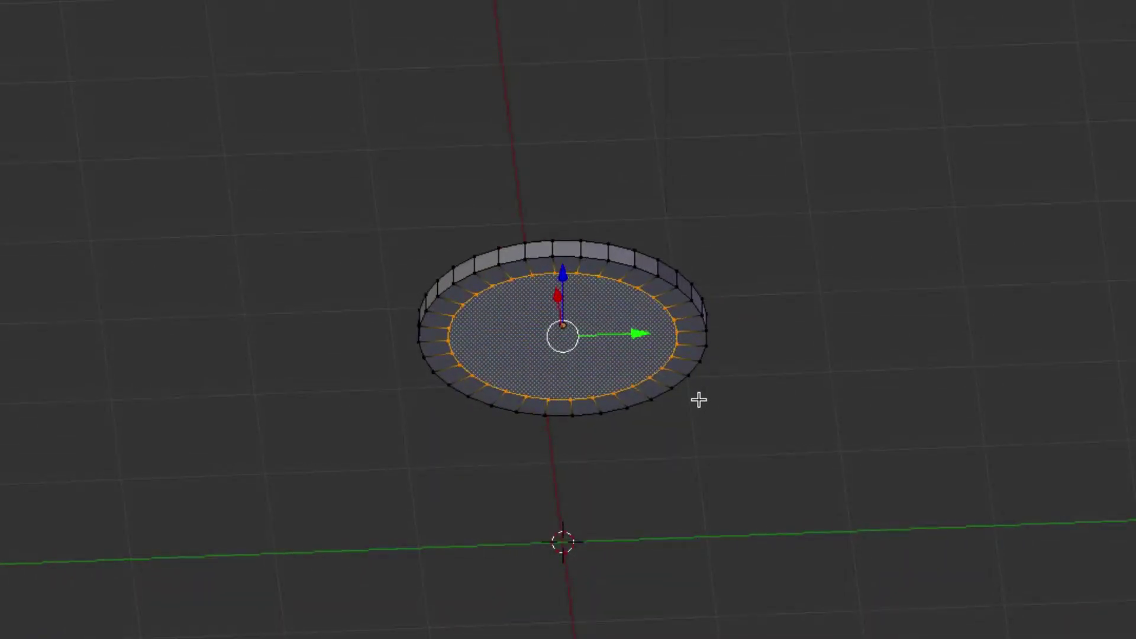
key("e")
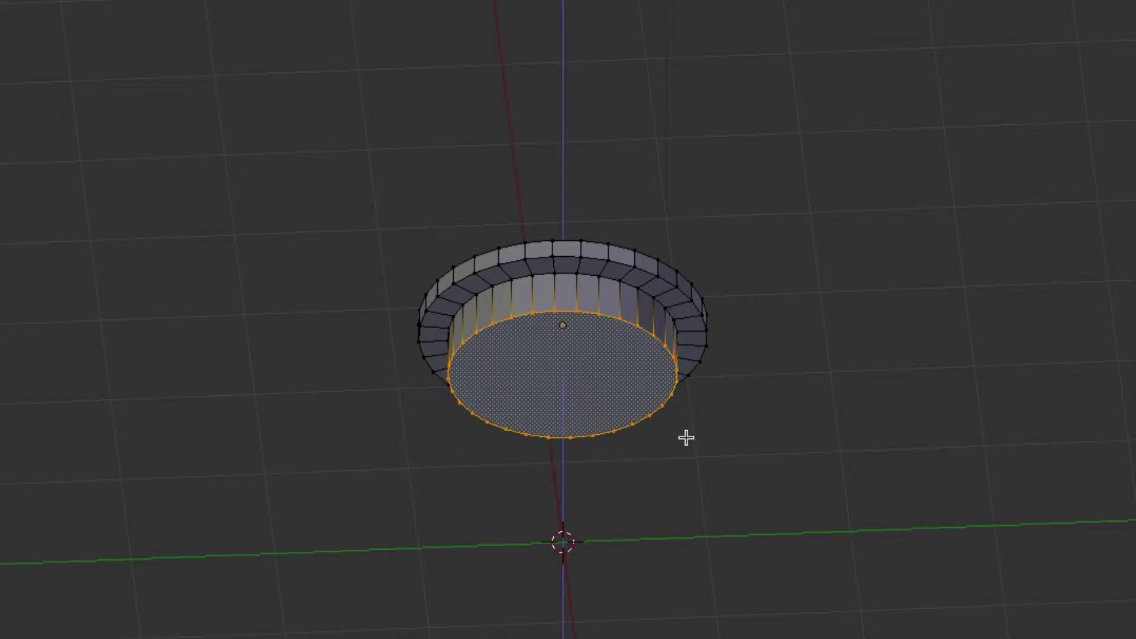
left_click(685, 442)
middle_click_drag(785, 423, 778, 424)
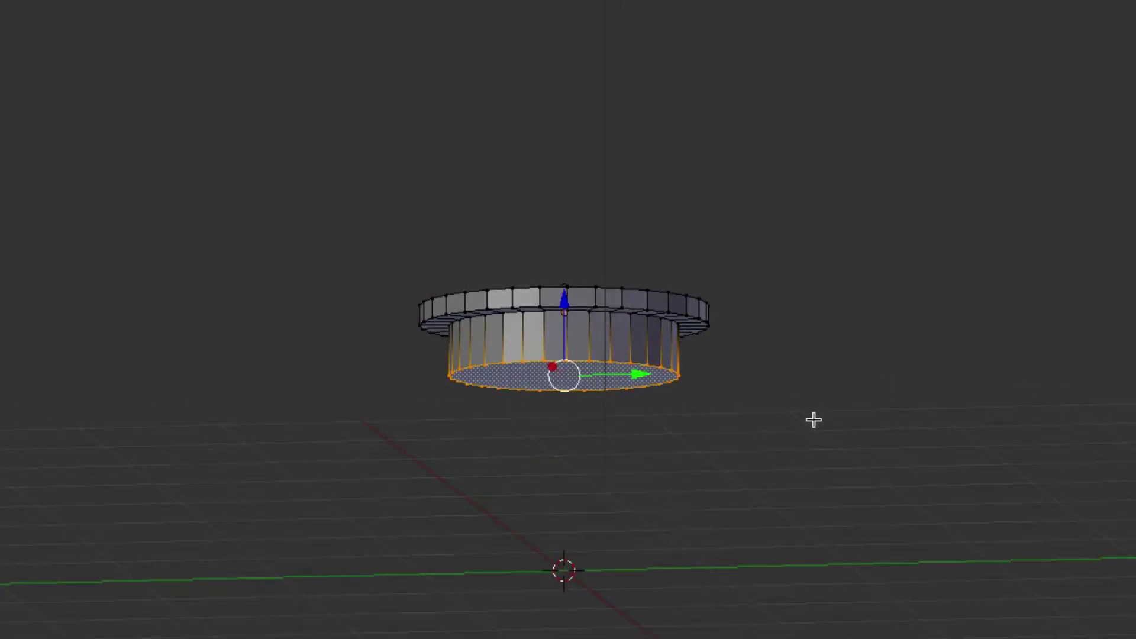
- Scale the cylindrical section's bottom face inward to taper its wall, and raise that face slightly along Z
key("s")
left_click(791, 420)
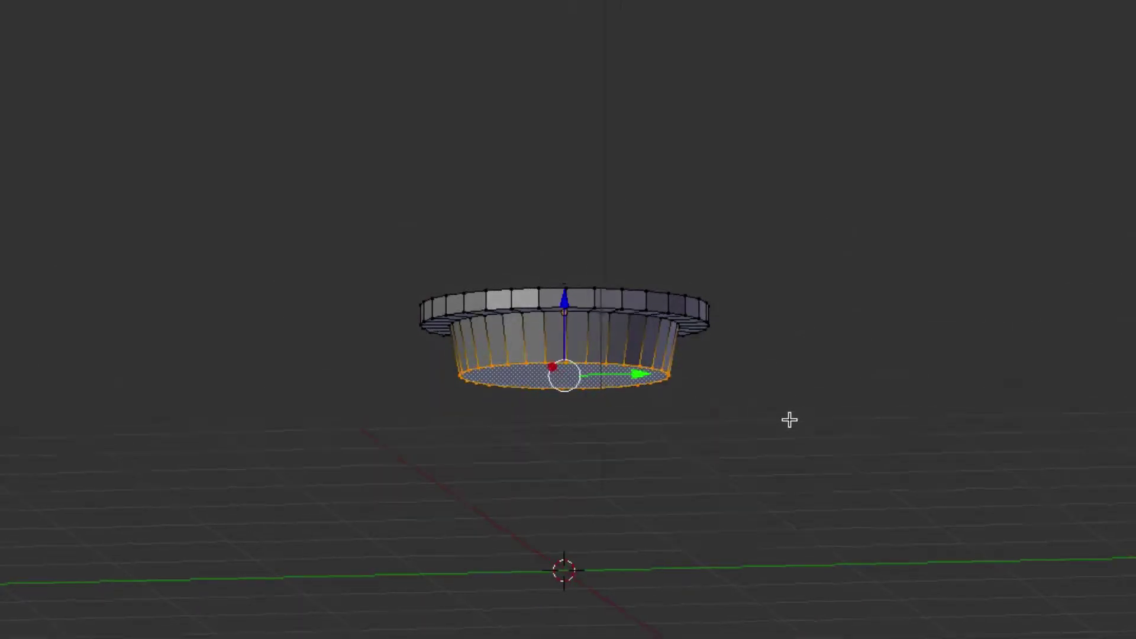
middle_click_drag(791, 419, 785, 418)
left_click_drag(568, 296, 568, 284)
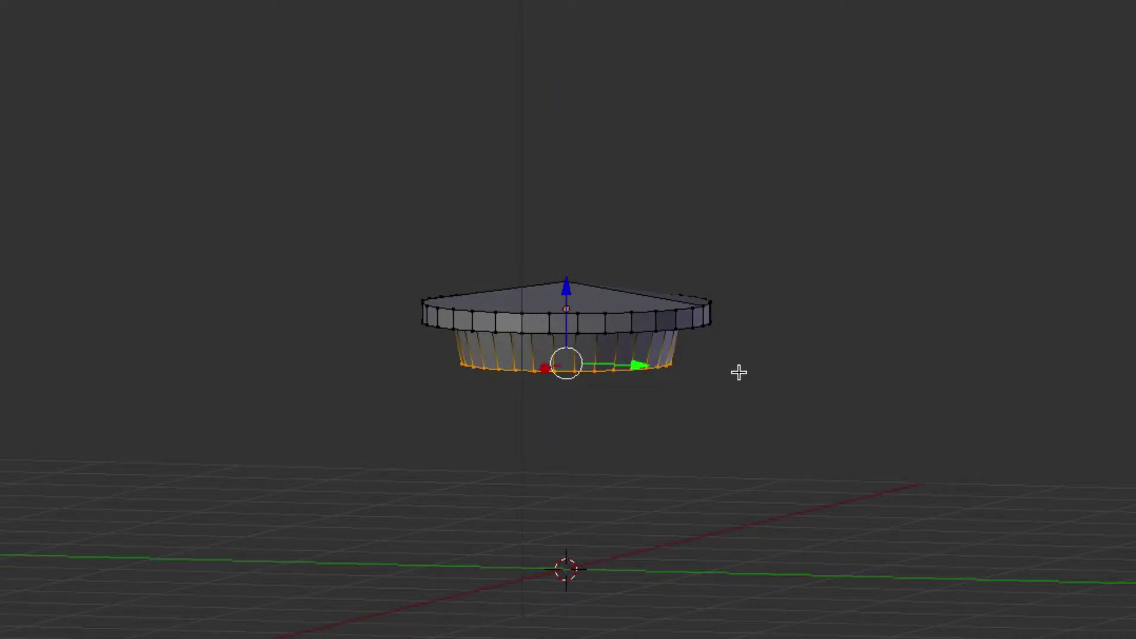
- Extrude the tapered section's bottom face in place and scale it outward to match the top disc's width
key("e")
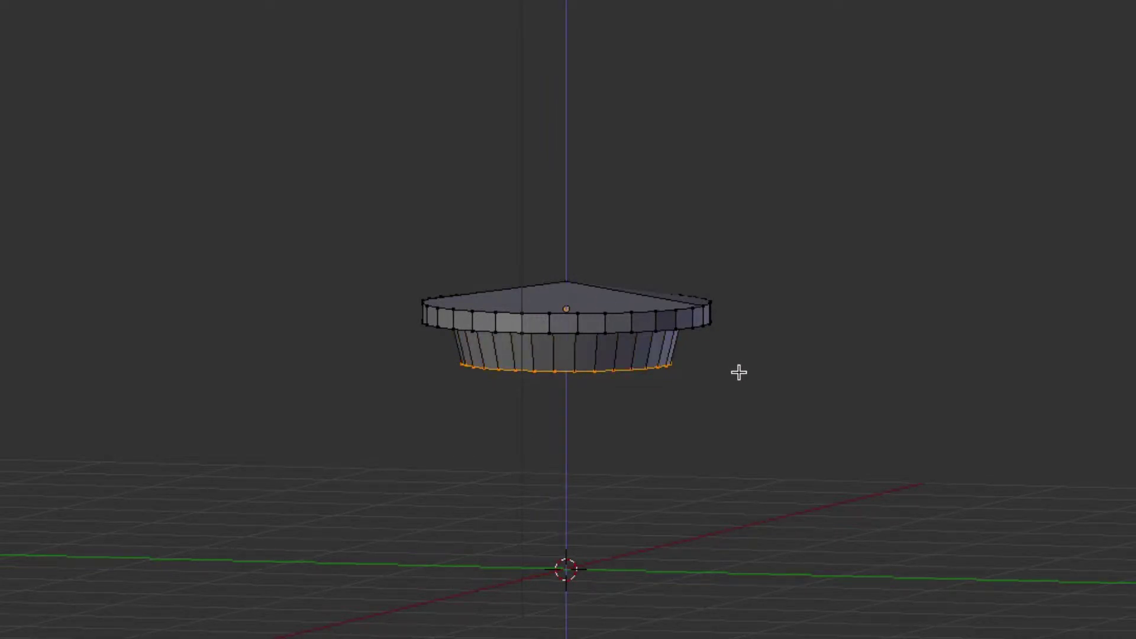
left_click(739, 372)
key("s")
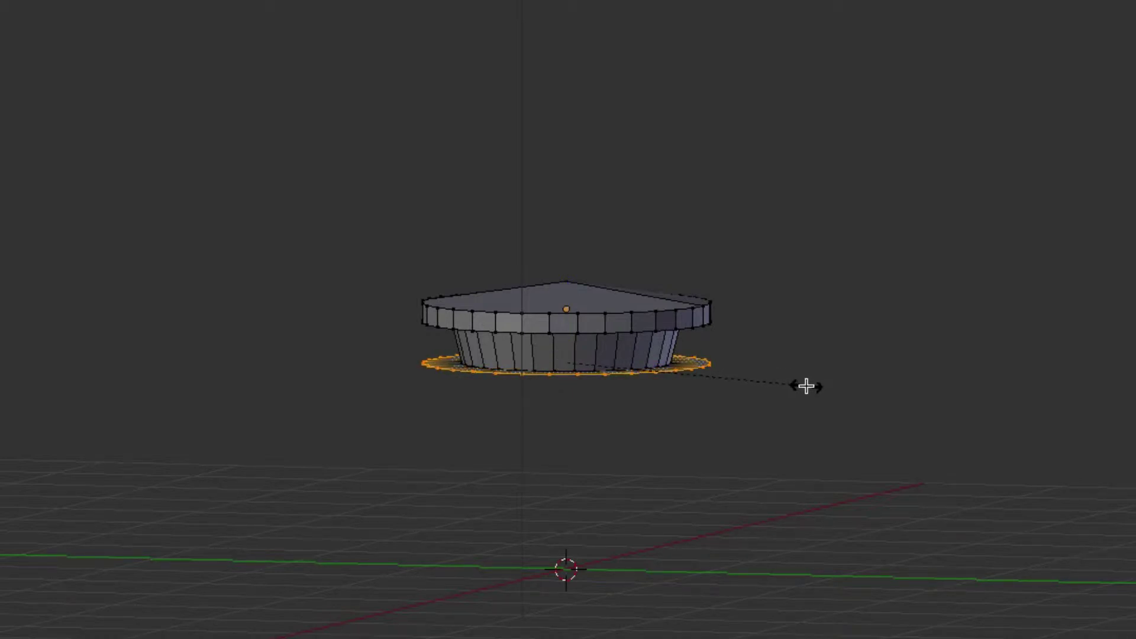
left_click(807, 385)
- Extrude the widened bottom face a short distance down along Z to form a thin second rim
middle_click_drag(750, 326, 749, 330)
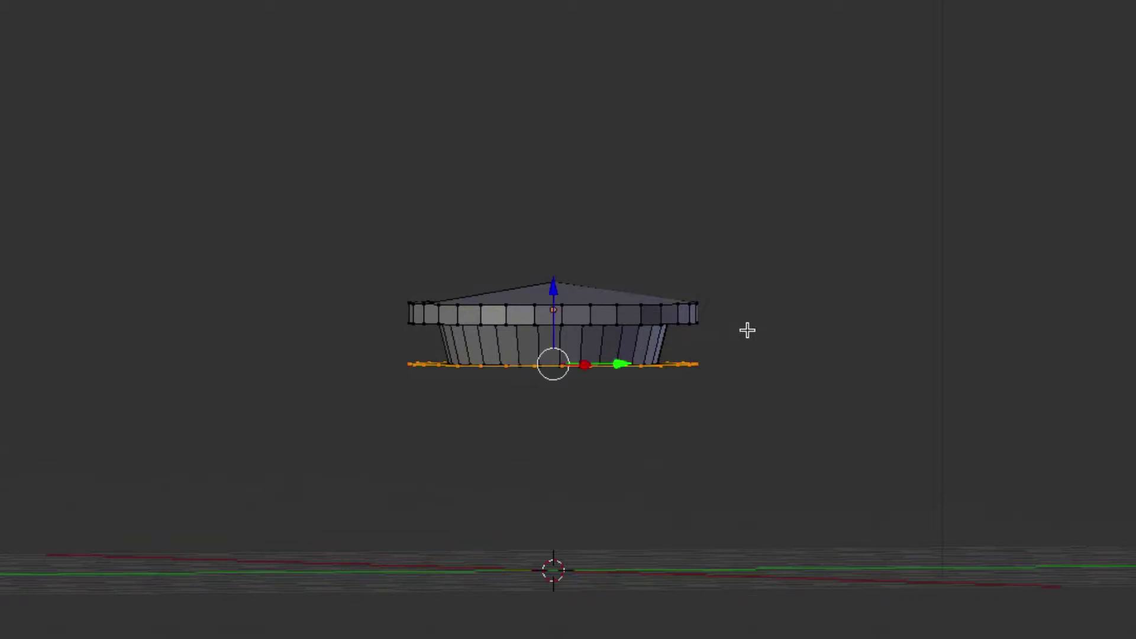
key("e")
key("z")
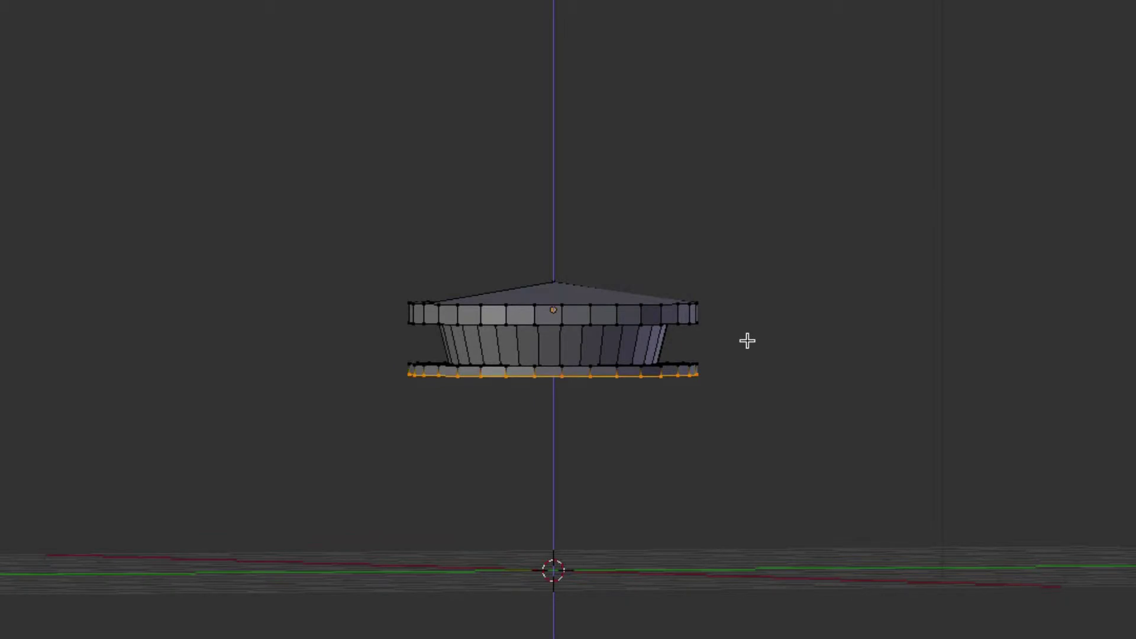
left_click(747, 340)
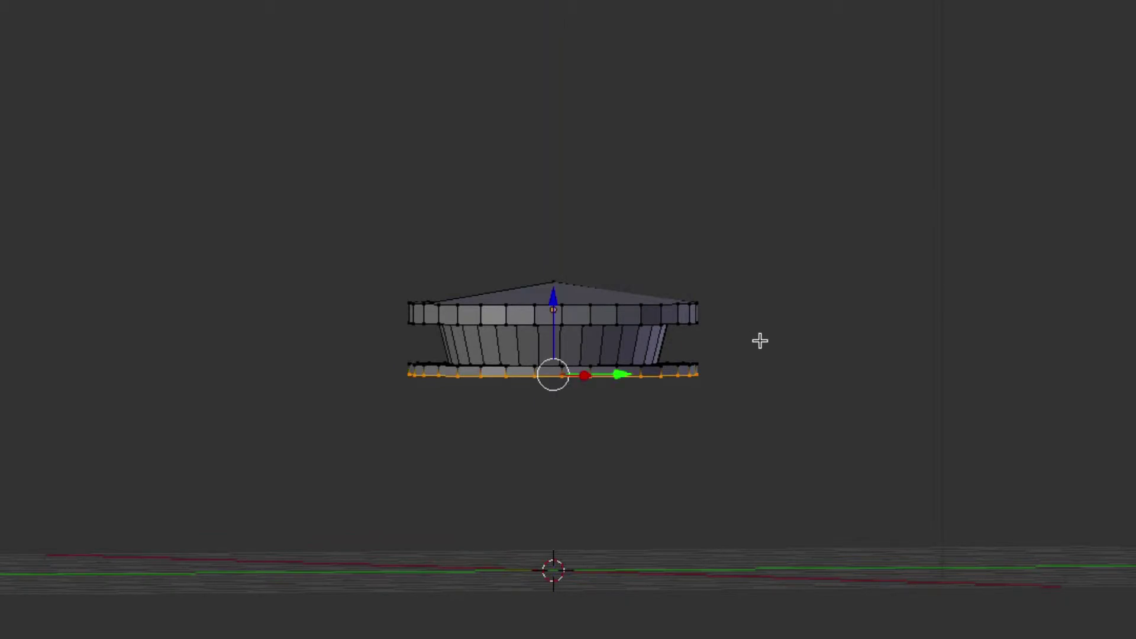
- Extrude the second rim's bottom face in place and scale it inward to a smaller circle
key("e")
key("z")
left_click(758, 340)
middle_click_drag(756, 359, 754, 360)
key("e")
key("s")
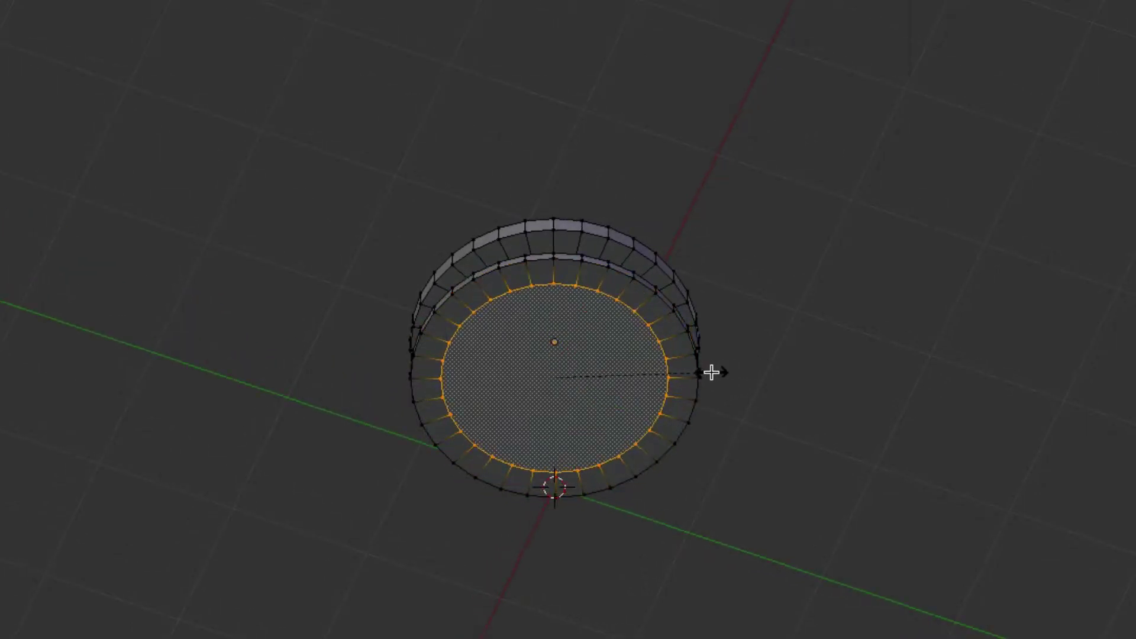
left_click(719, 370)
- Extrude the inner circle down below the second rim into a tapered section and fine-tune its bottom height along Z
key("KP_8")
key("KP_8")
key("KP_8")
key("KP_8")
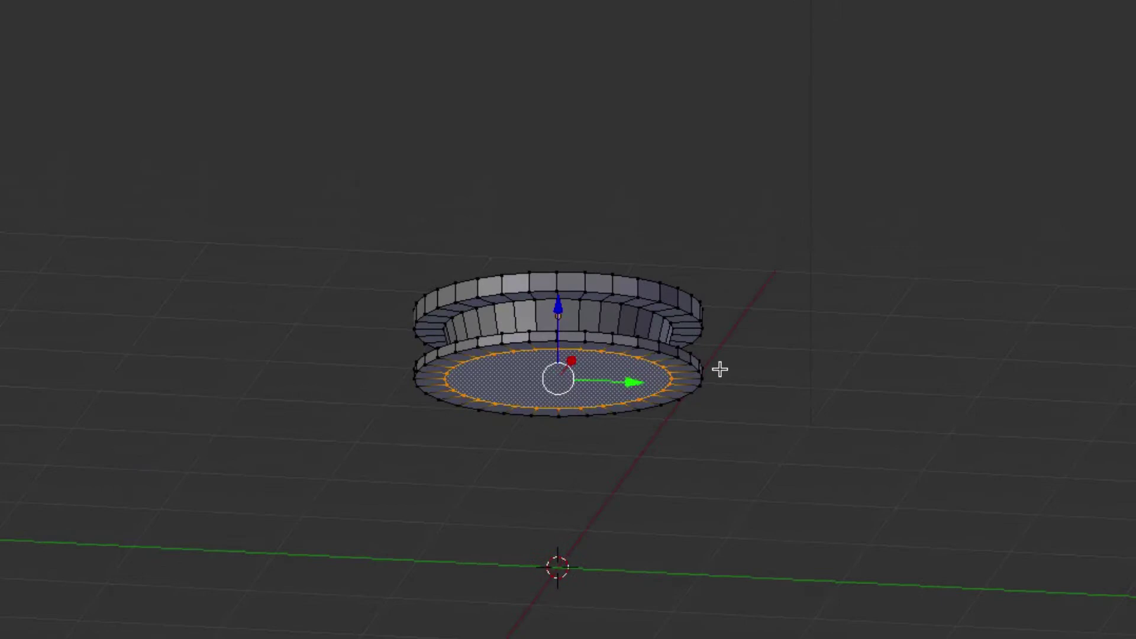
key("e")
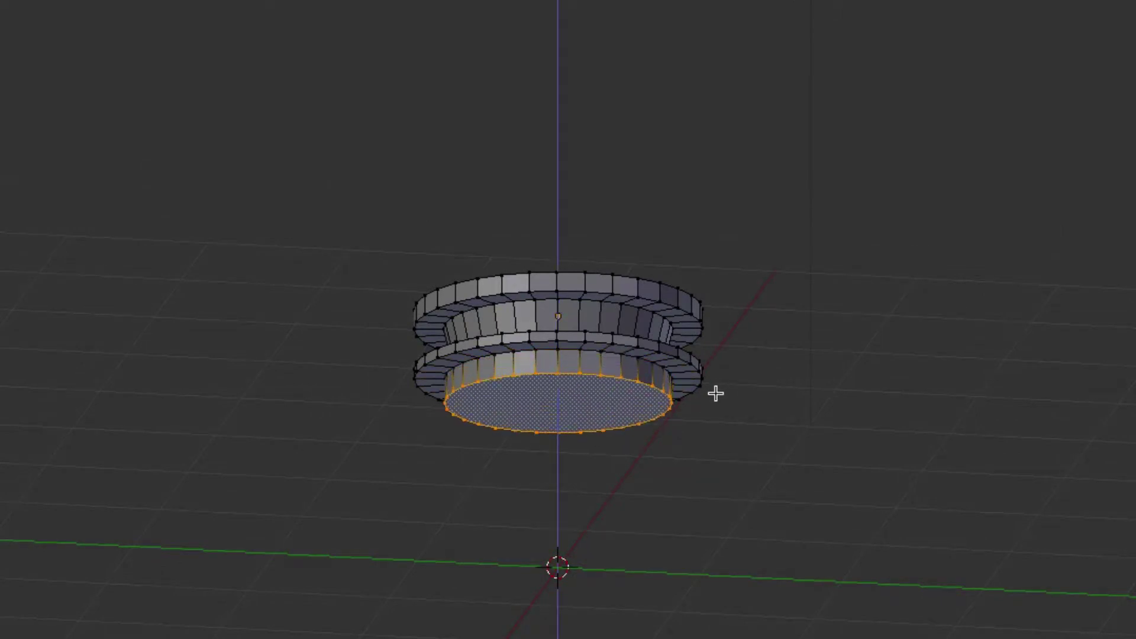
left_click(715, 395)
key("s")
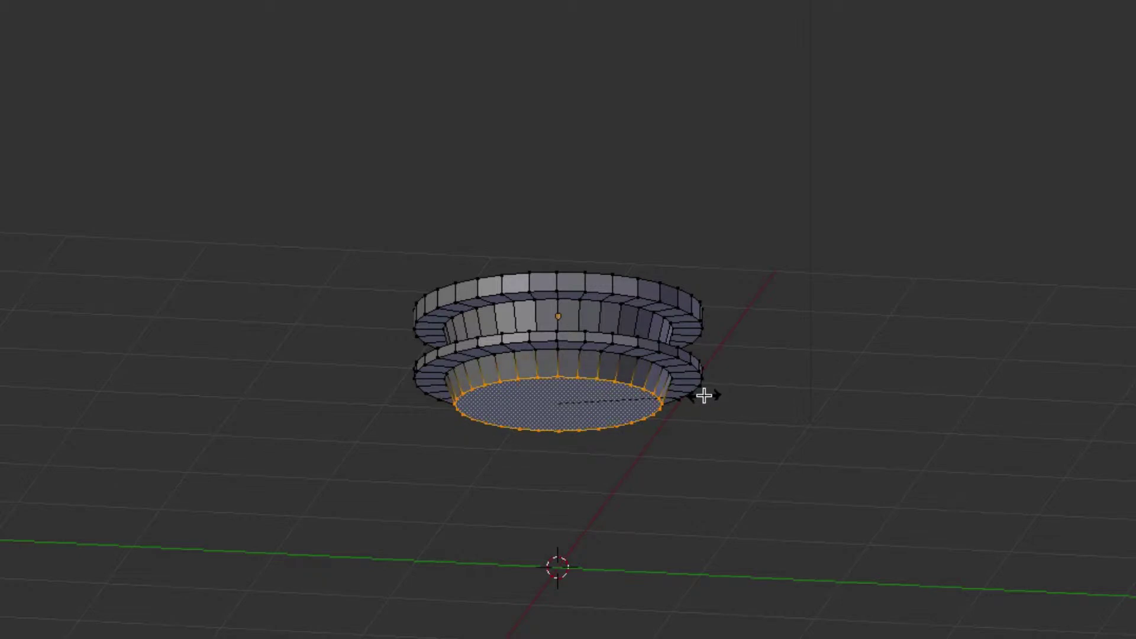
left_click(703, 395)
middle_click_drag(704, 396, 731, 375)
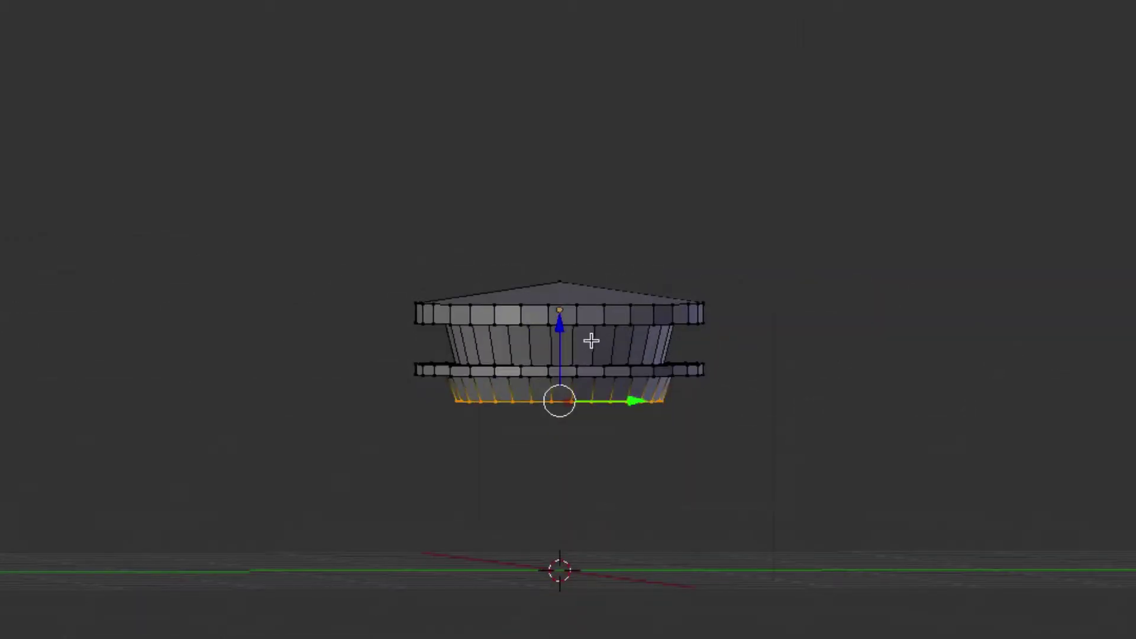
mouse_move(564, 334)
left_mouse_down()
mouse_move(566, 325)
mouse_move(556, 336)
left_mouse_up()
left_click(557, 336)
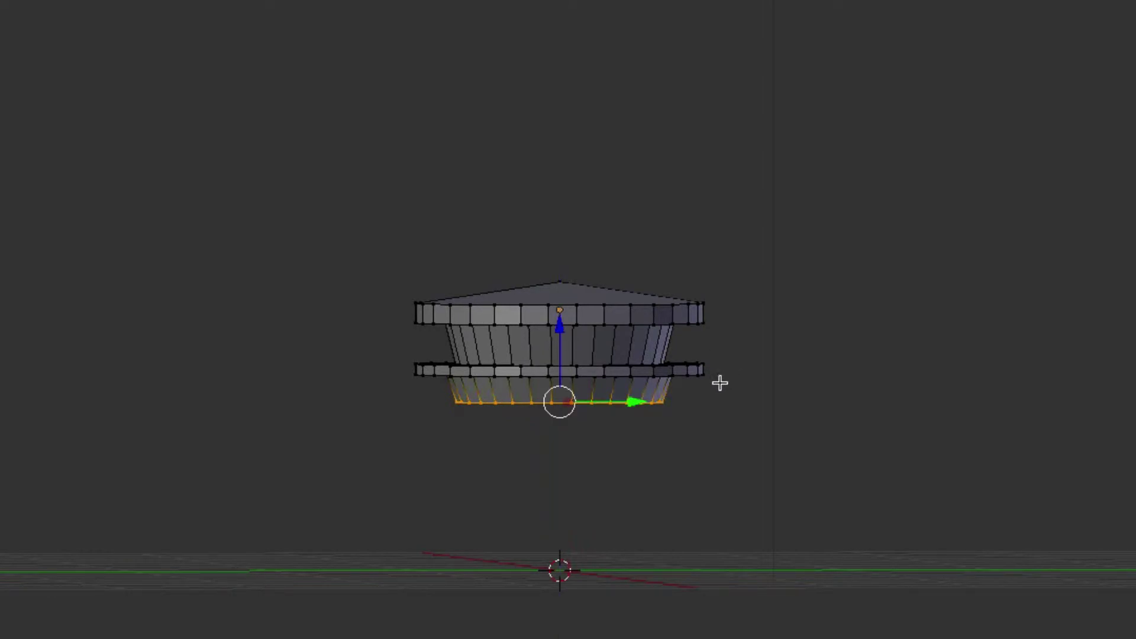
key("e")
left_click(723, 353)
key("s")
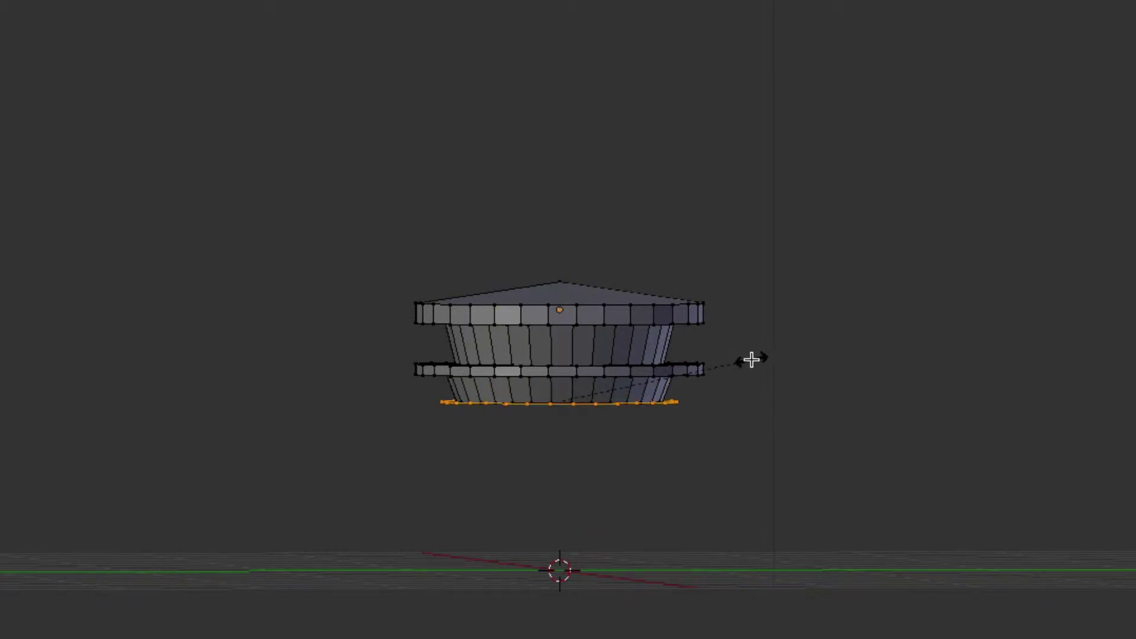
left_click(751, 359)
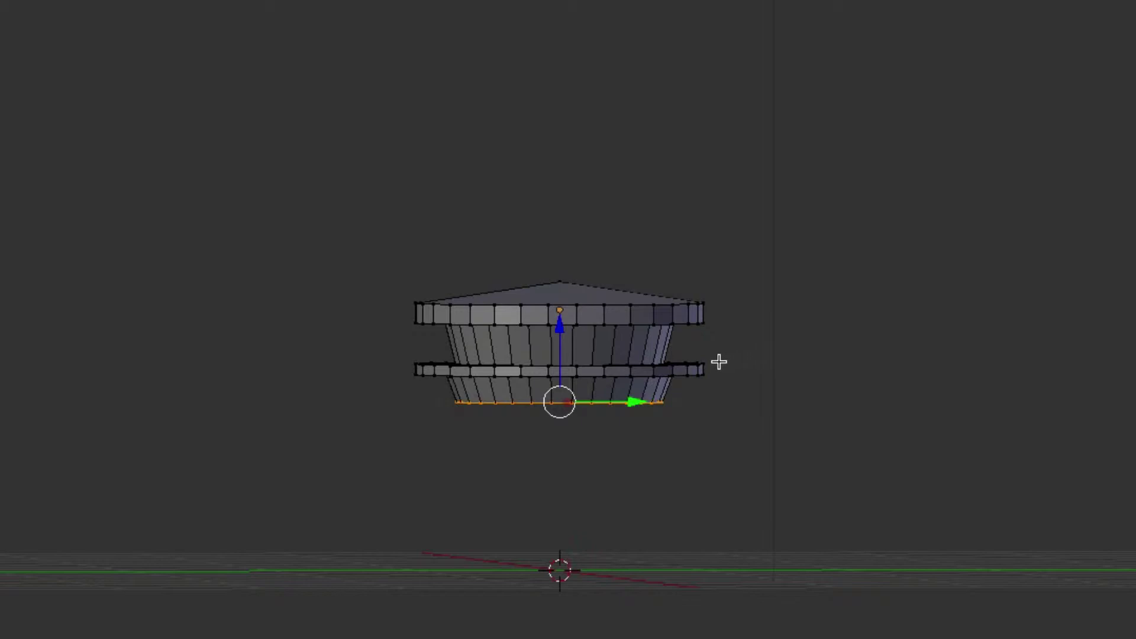
- Extrude the bottom face downward and scale it inward to continue the taper below the second rim
key("e")
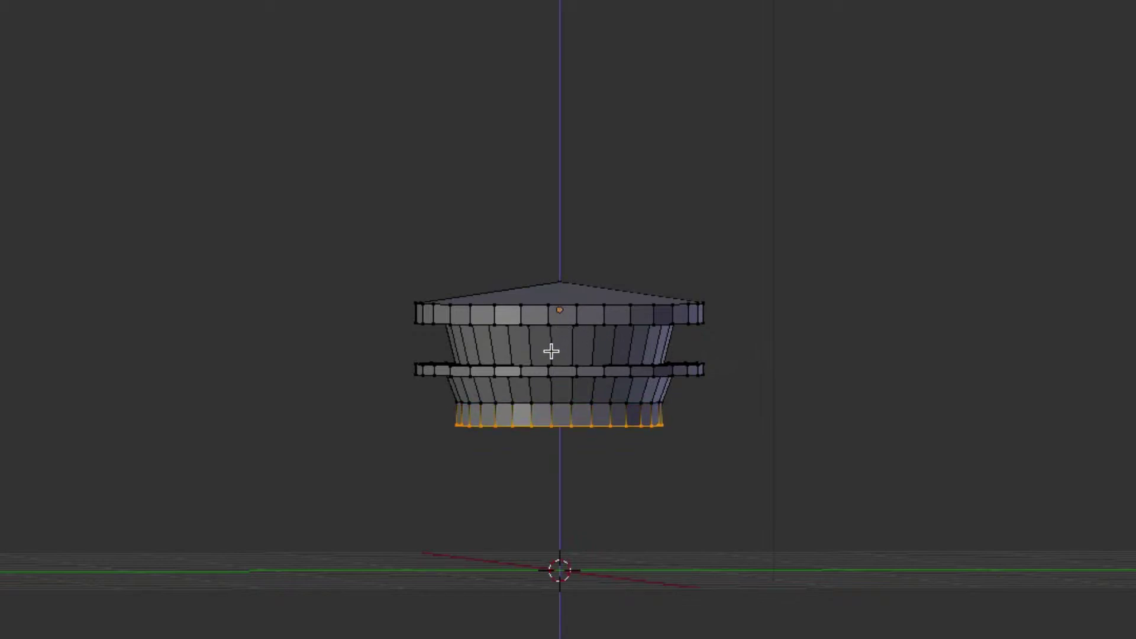
left_click(551, 352)
key("s")
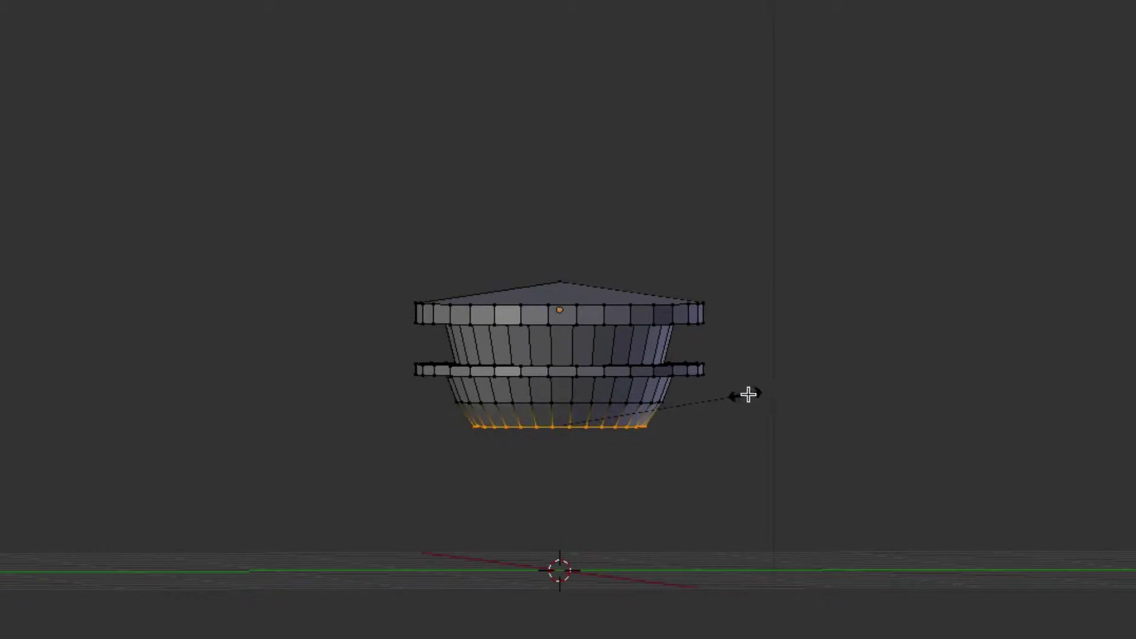
left_click(755, 394)
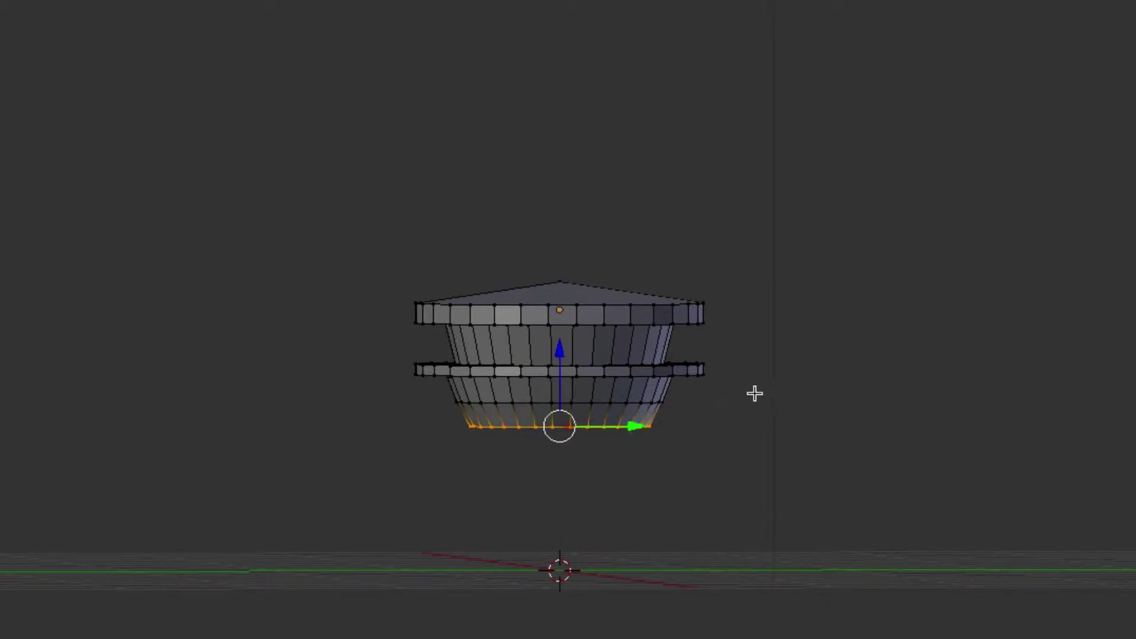
- Add a shorter, narrower lowest section by extruding the bottom face down, scaling it inward and raising it slightly
key("e")
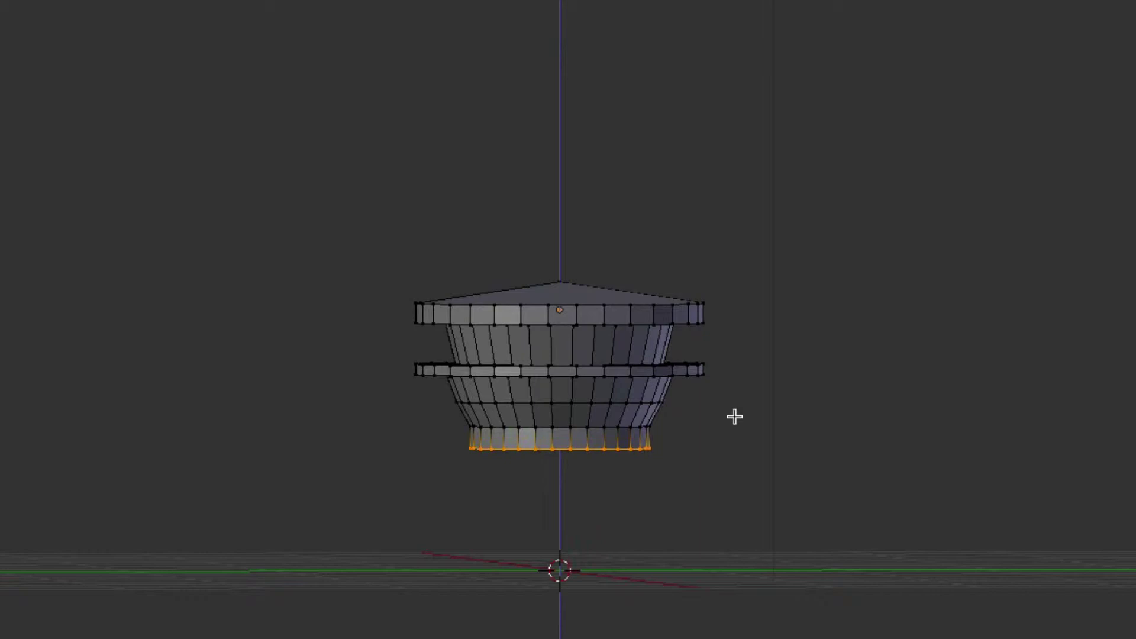
left_click(734, 417)
key("s")
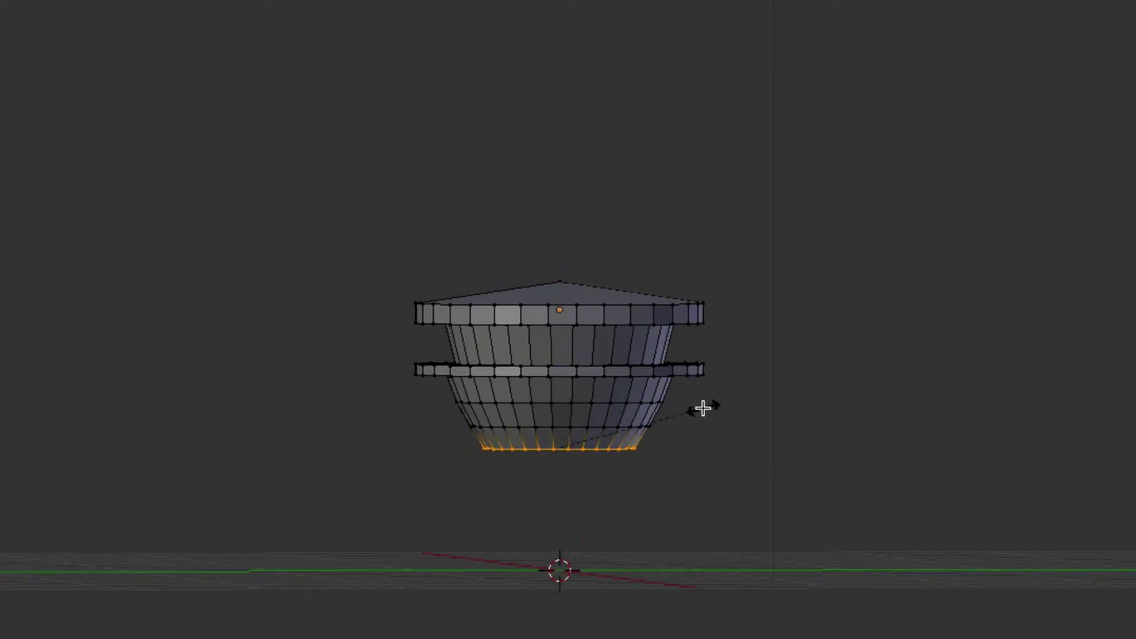
left_click(700, 409)
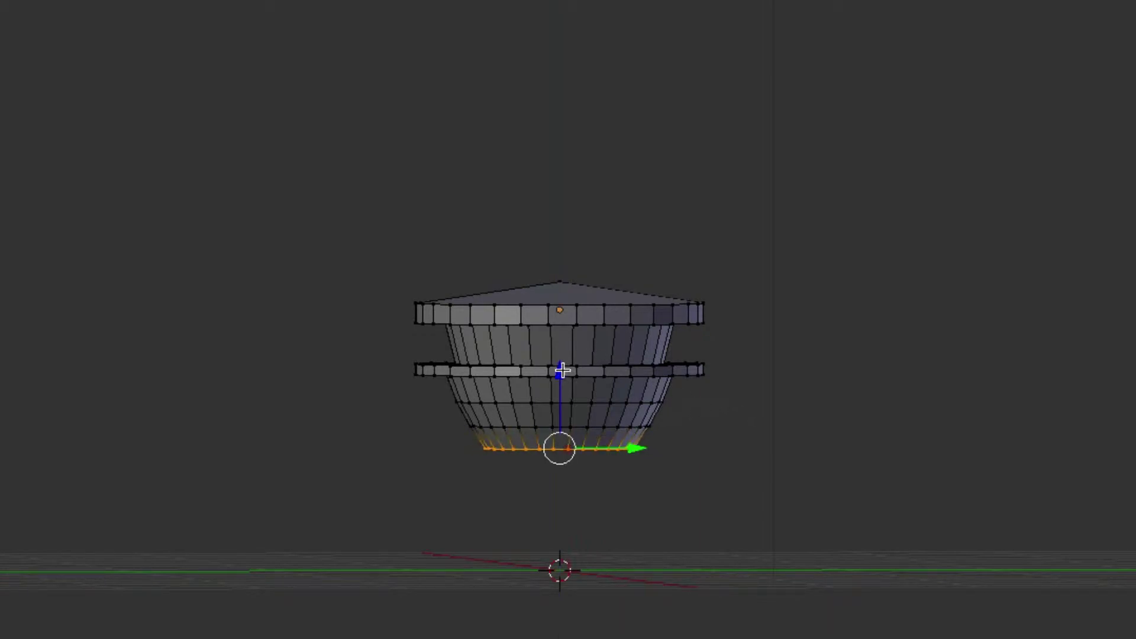
key("e")
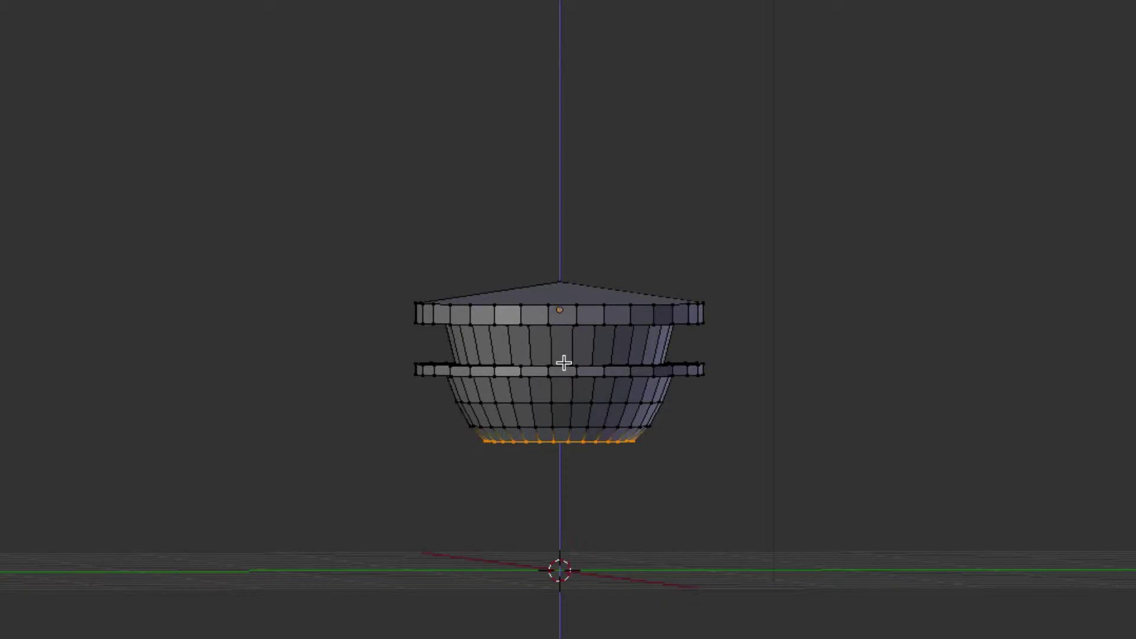
left_click(563, 362)
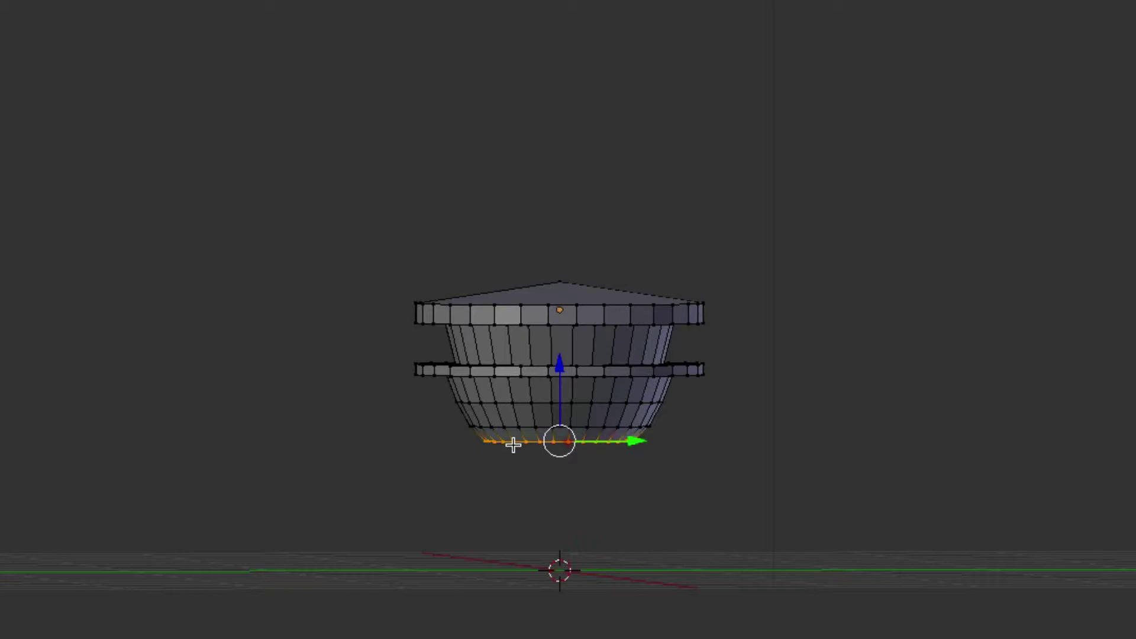
- Switch the mesh to face selection mode and set up a side view of the model
middle_click_drag(607, 448, 604, 443)
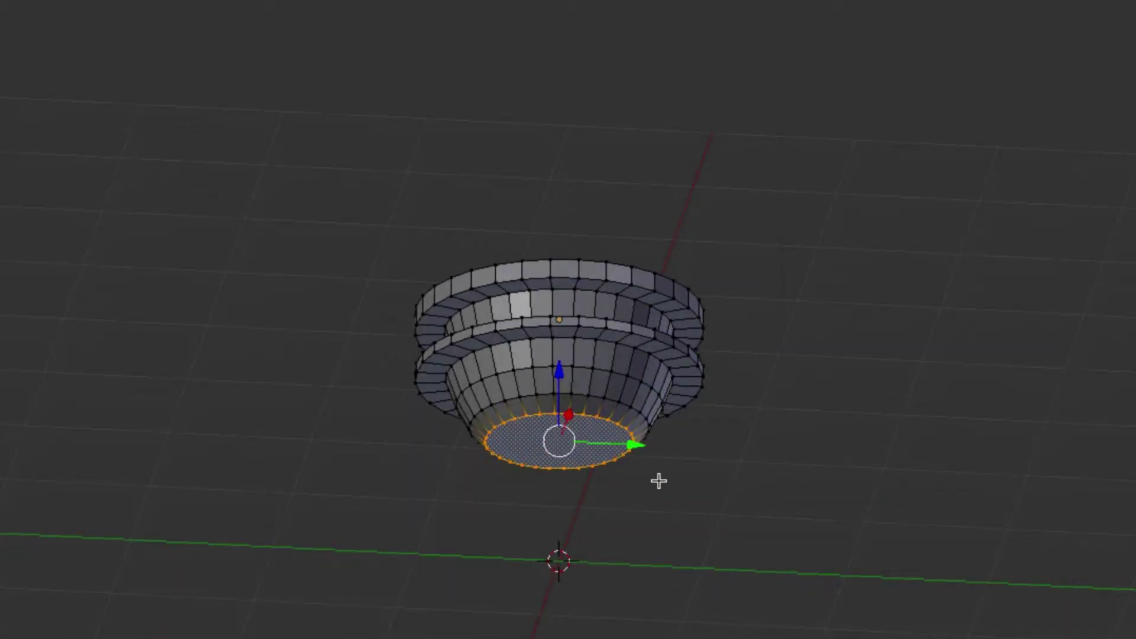
middle_click_drag(663, 479, 666, 478)
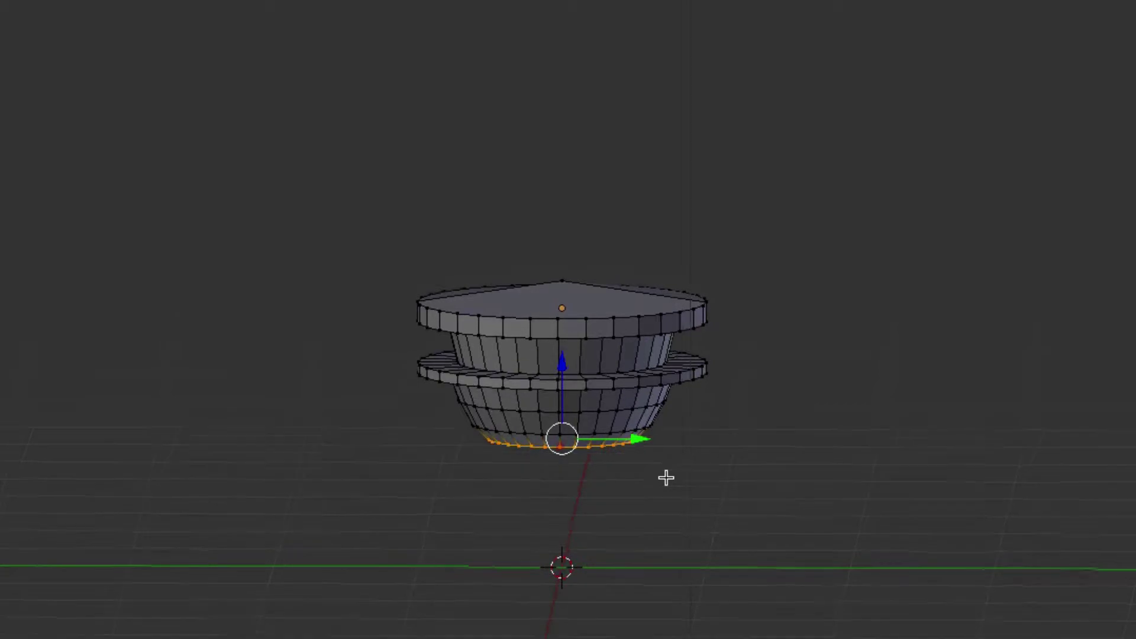
middle_click_drag(680, 353, 680, 352)
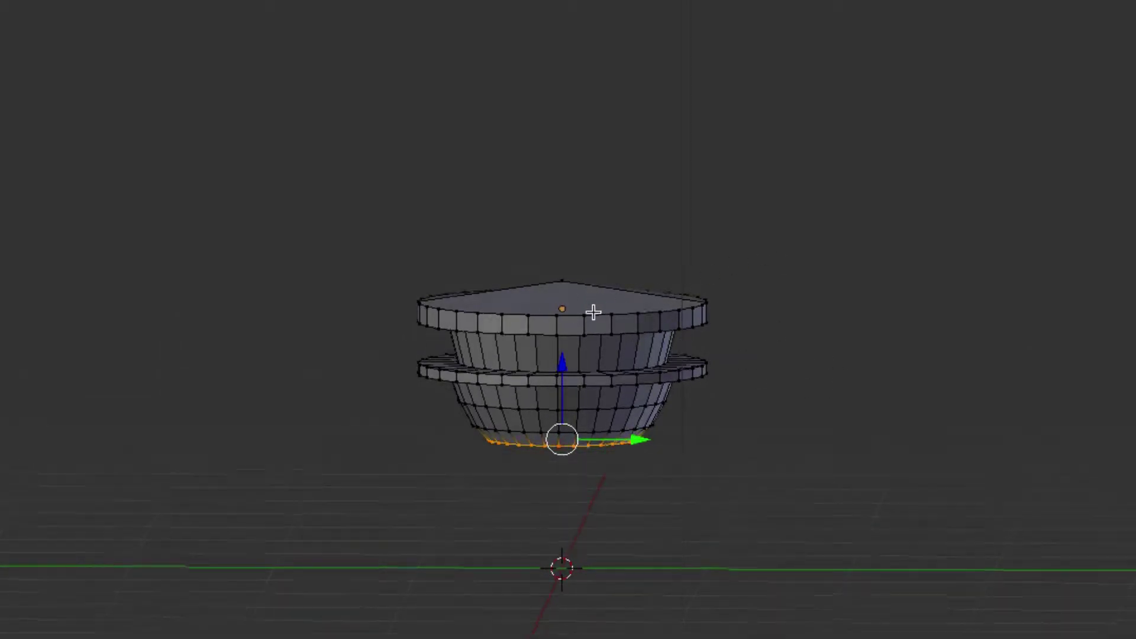
middle_click_drag(594, 312, 594, 348)
key("ctrl+Tab")
key("3")
key("KP_3")
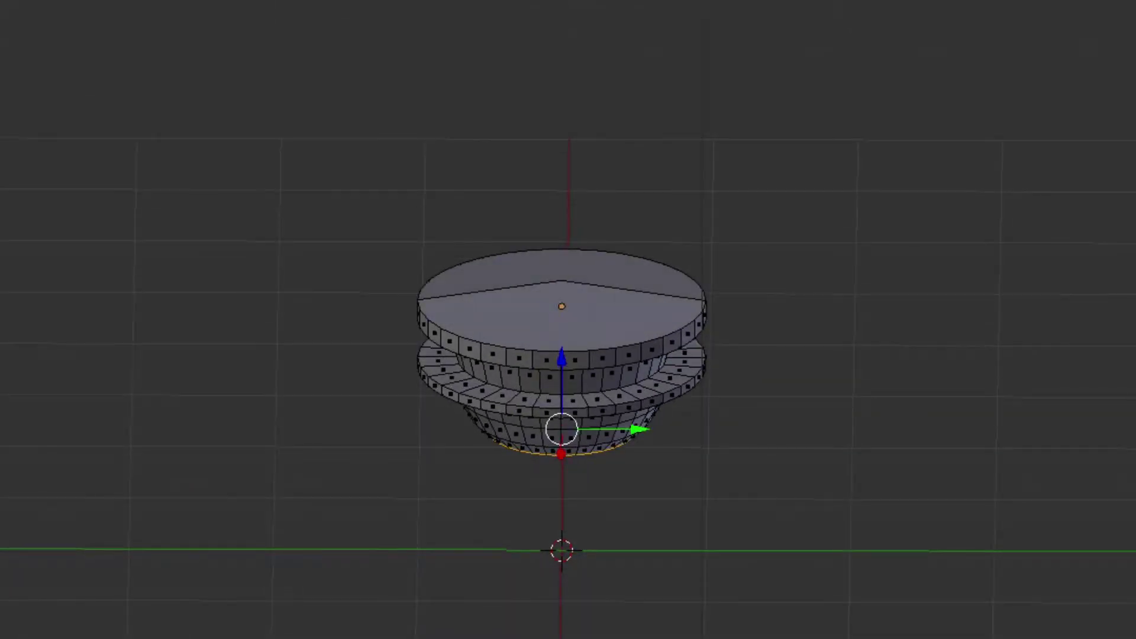
key("KP_3")
key("KP_1")
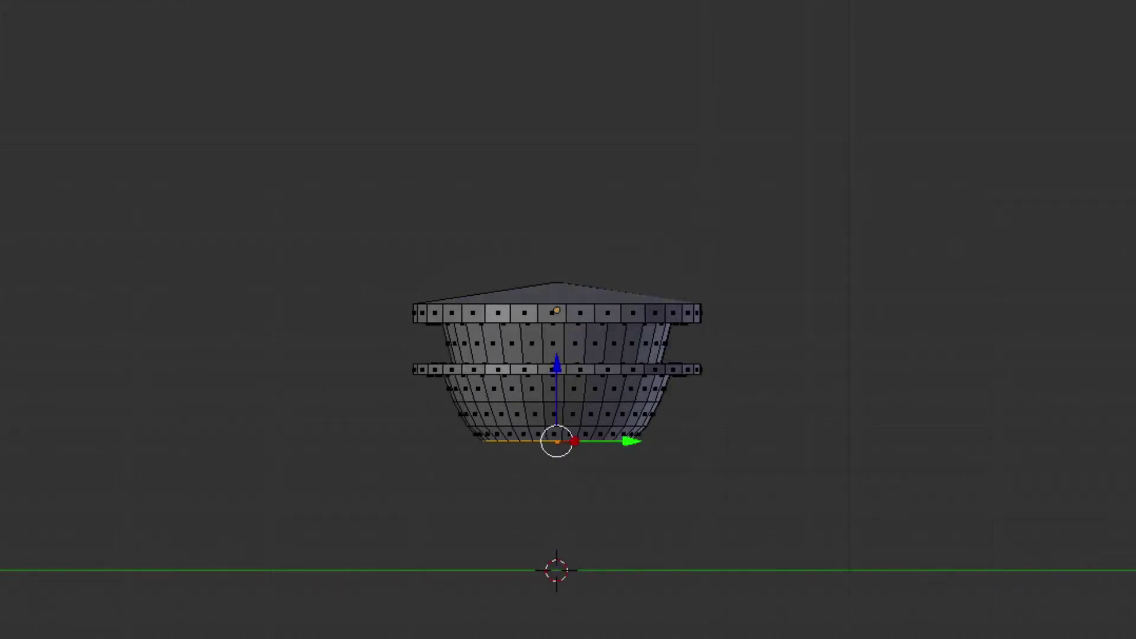
key("KP_3")
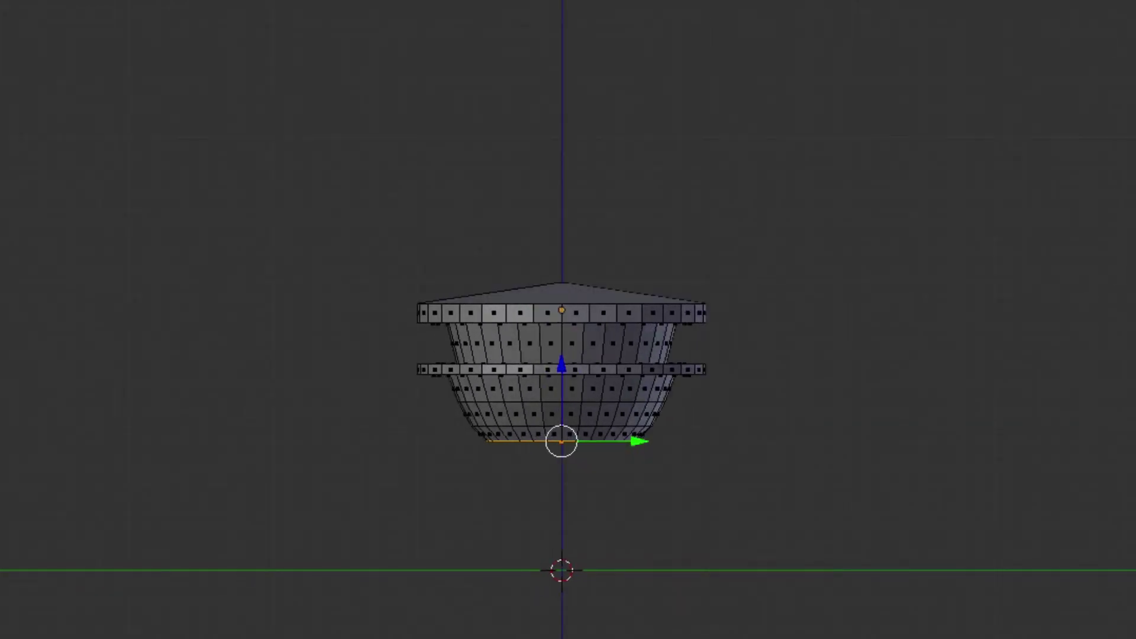
middle_click_drag(517, 551, 517, 573)
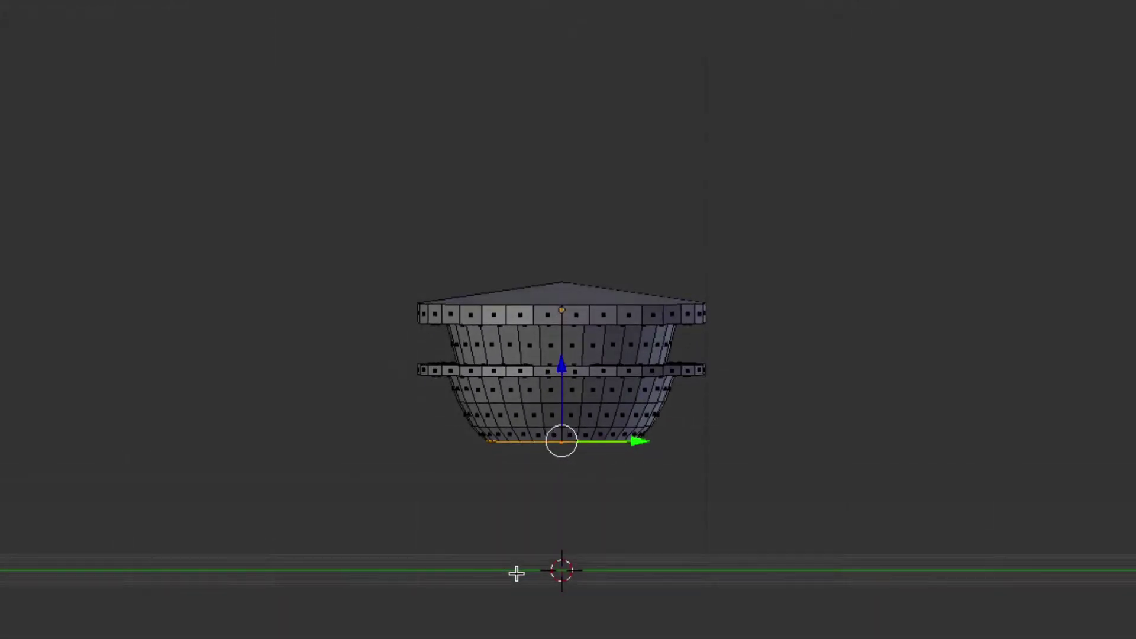
- Try to select the upper rim's side faces as a path from one face to another along the rim
right_click(576, 313, "shift")
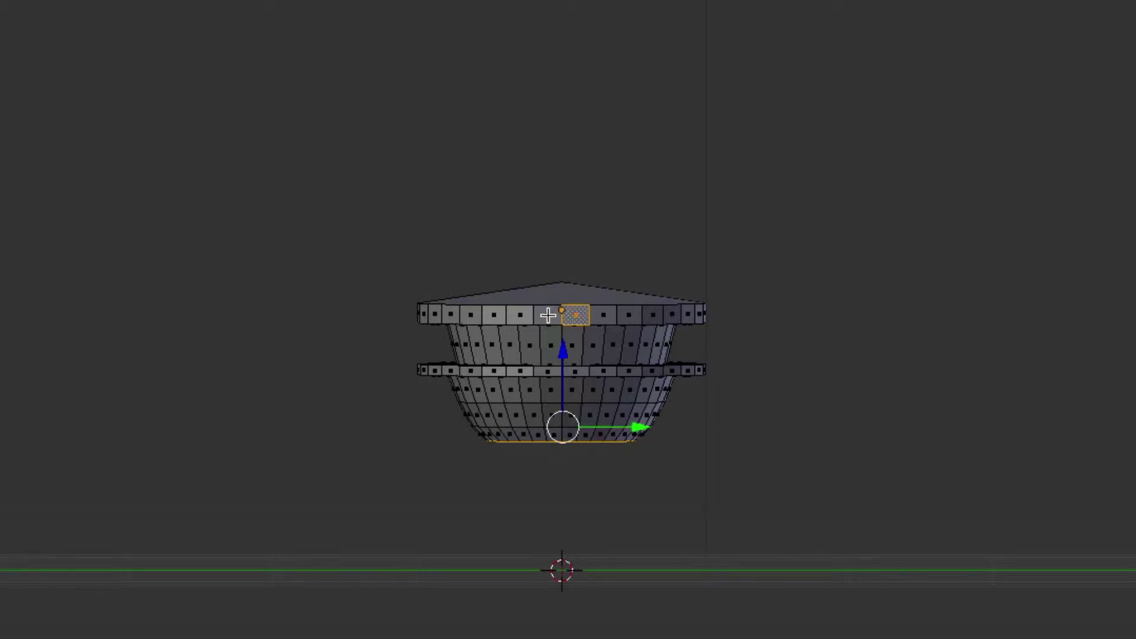
middle_click_drag(545, 316, 545, 316)
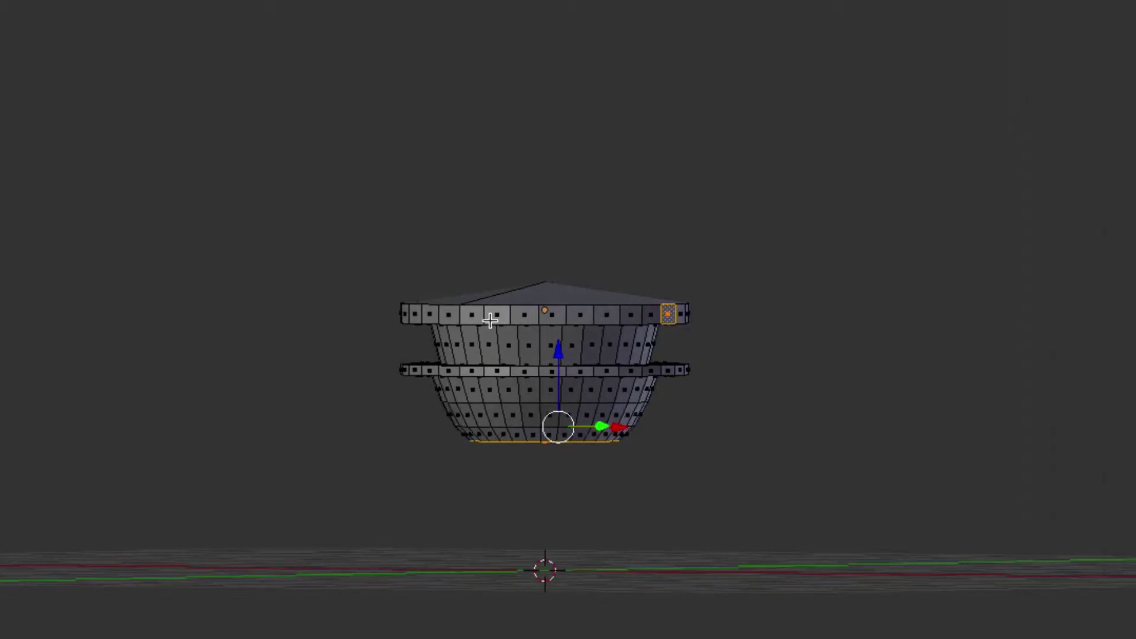
left_click(463, 318, "ctrl")
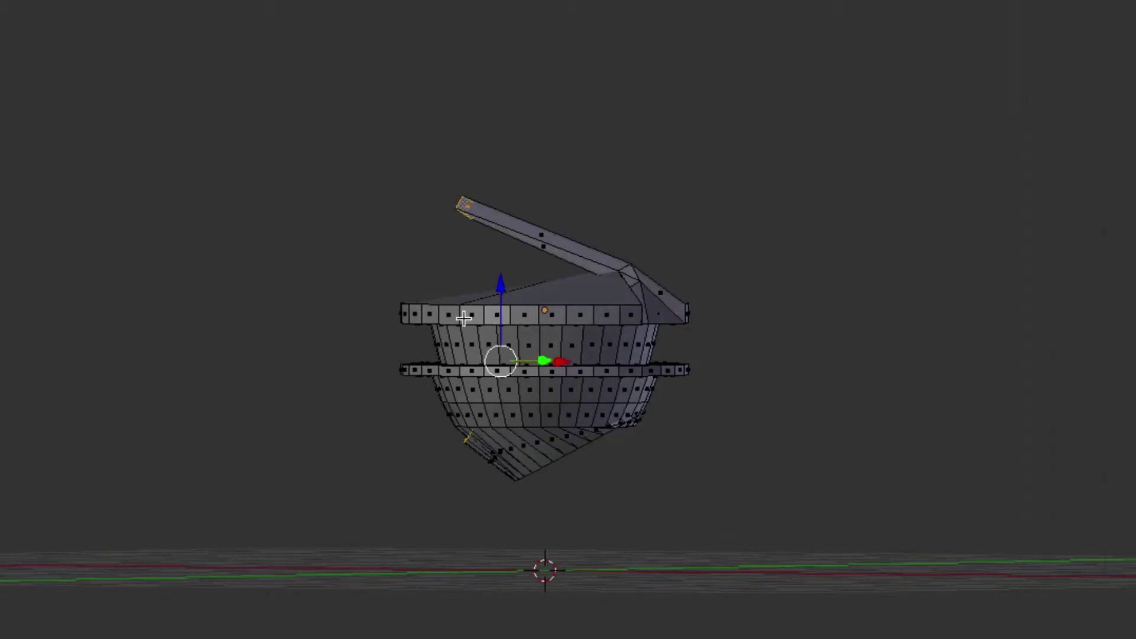
key("Escape")
right_click(480, 321, "ctrl")
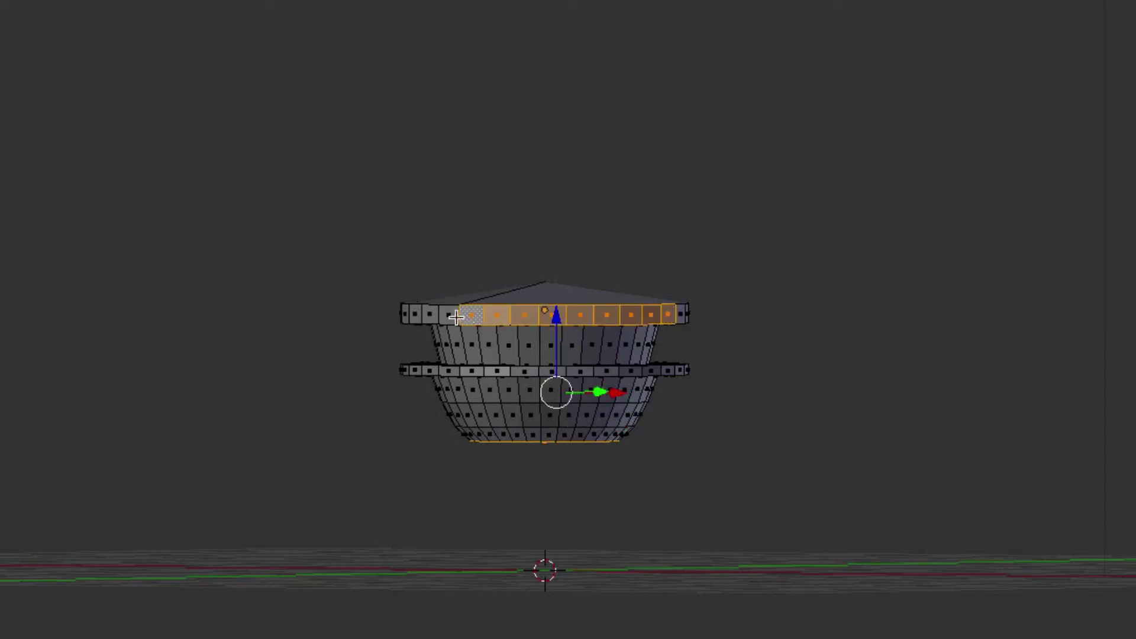
middle_click_drag(447, 316, 473, 325)
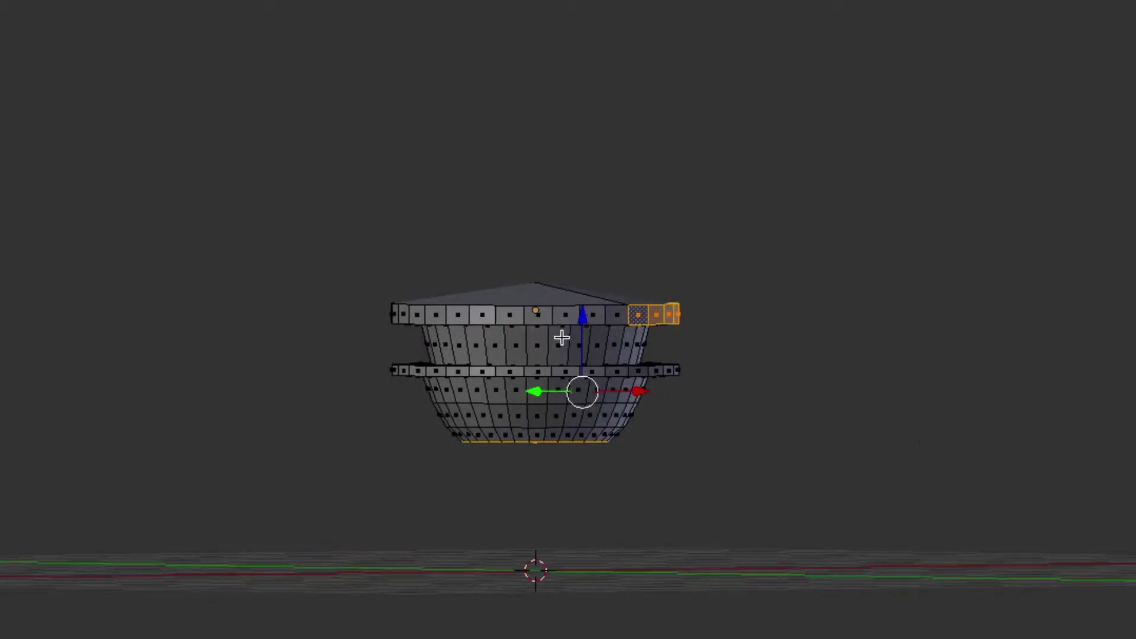
- Try to restart the rim selection from a new side face and extend it section by section around the rim
right_click(540, 316)
right_click(400, 314, "ctrl")
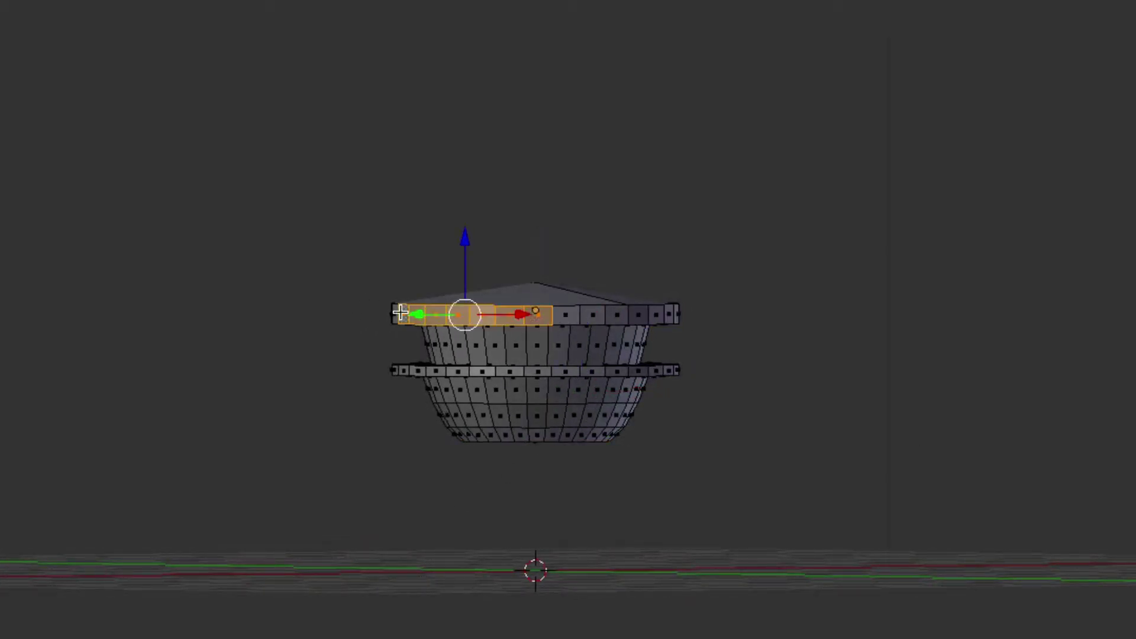
middle_click_drag(392, 314, 521, 324)
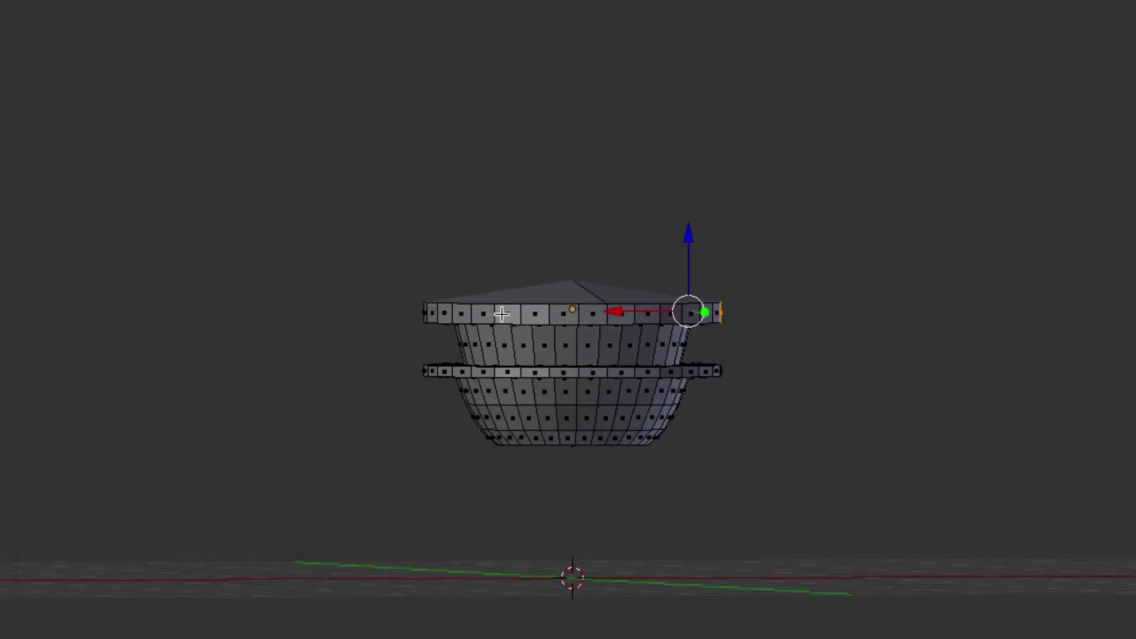
right_click(499, 314, "ctrl")
key("KP_4")
key("KP_4")
key("KP_4")
key("KP_4")
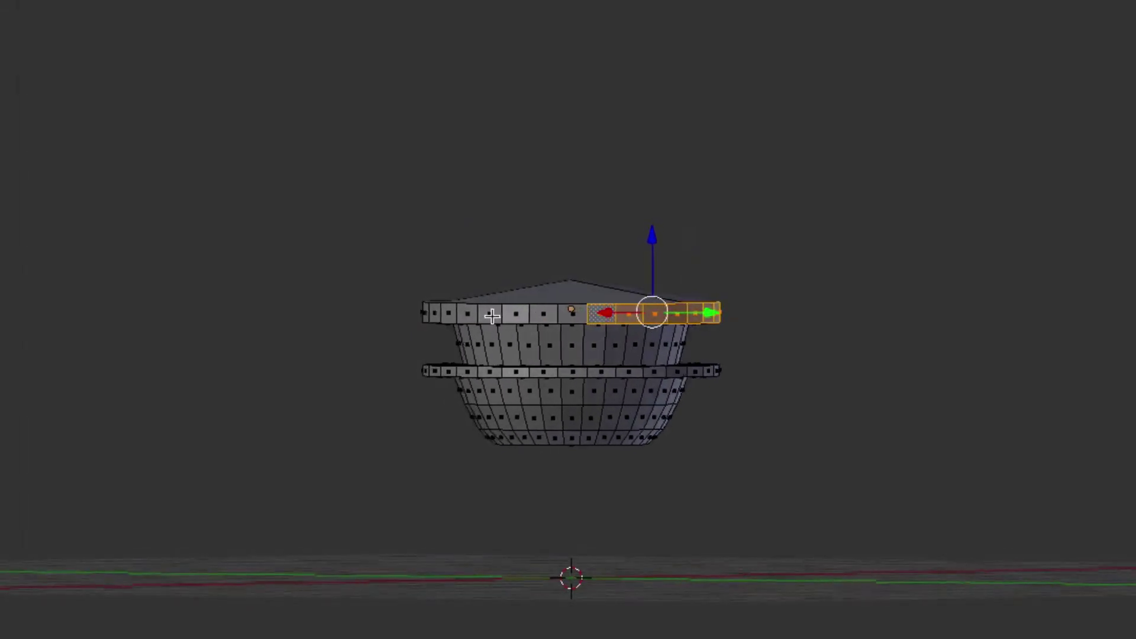
middle_click_drag(490, 316, 468, 314)
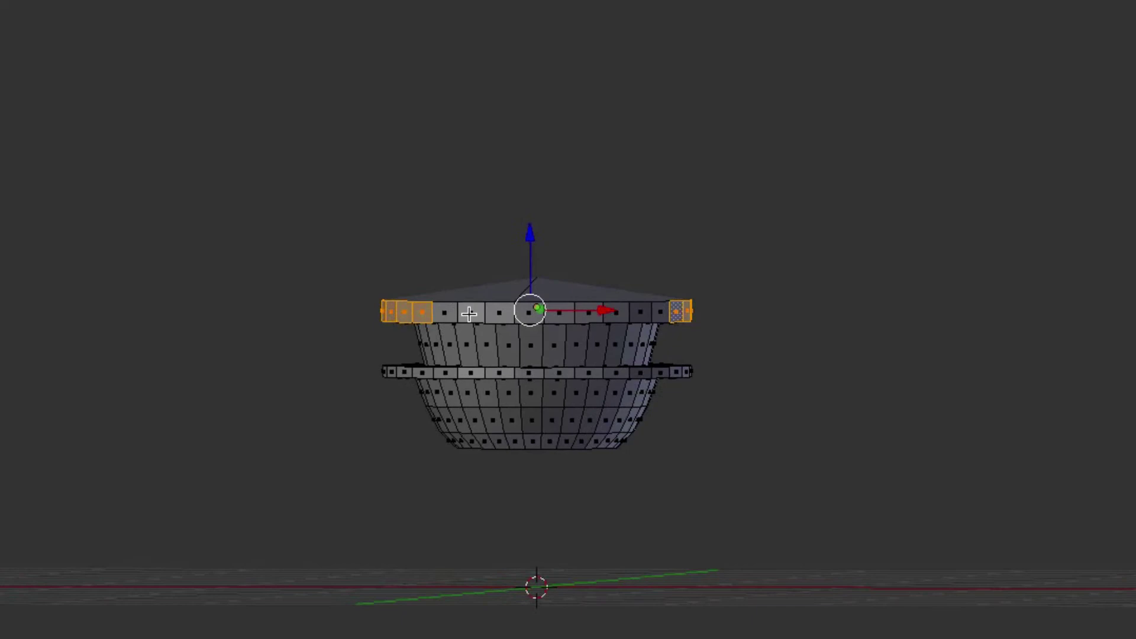
- Select the complete loop of side faces around the upper rim
right_click(441, 309, "alt")
middle_click_drag(652, 325, 652, 326)
mouse_move(766, 413)
middle_mouse_down()
mouse_move(779, 408)
mouse_move(759, 425)
middle_mouse_up()
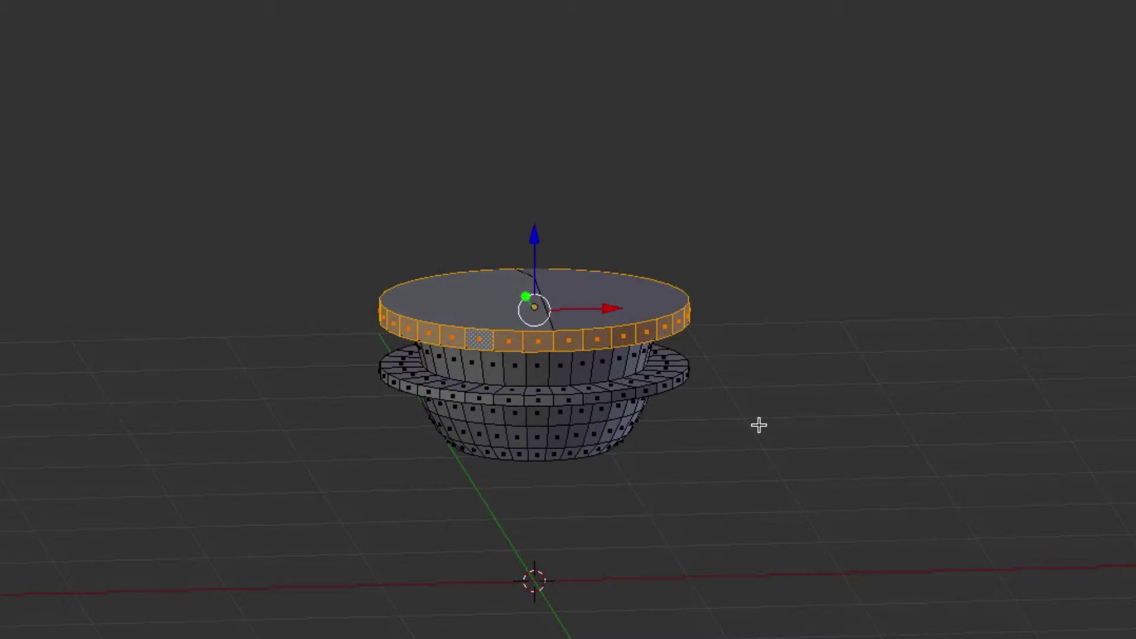
- Try scaling the upper rim's face loop freely, then constrained to X and to Y with a factor of 1
key("s")
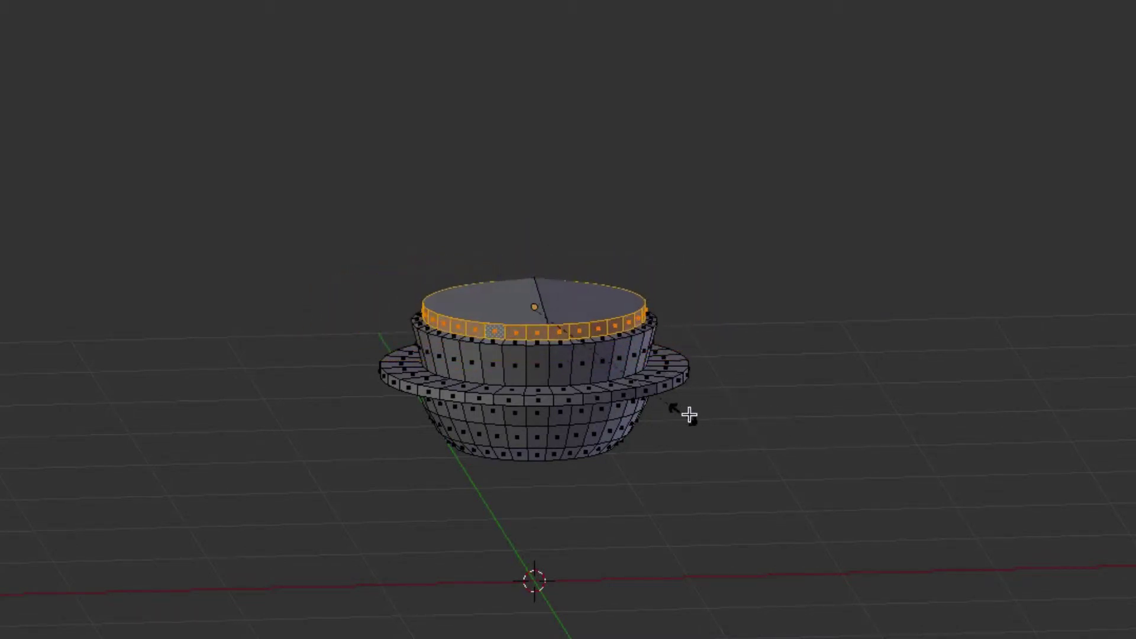
left_click(732, 418)
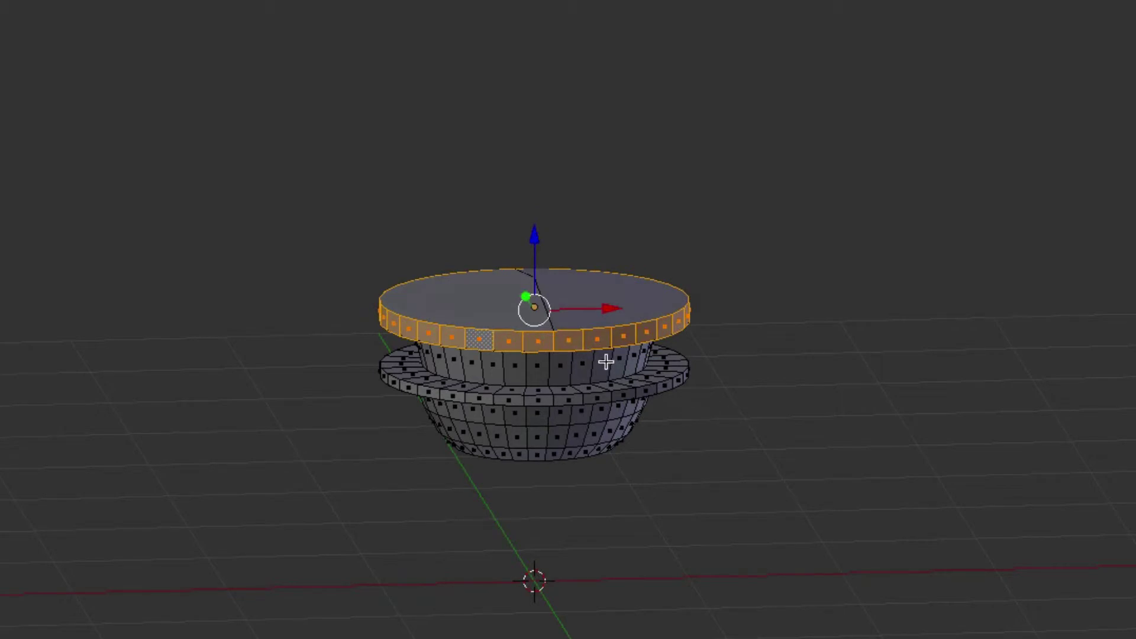
key("s")
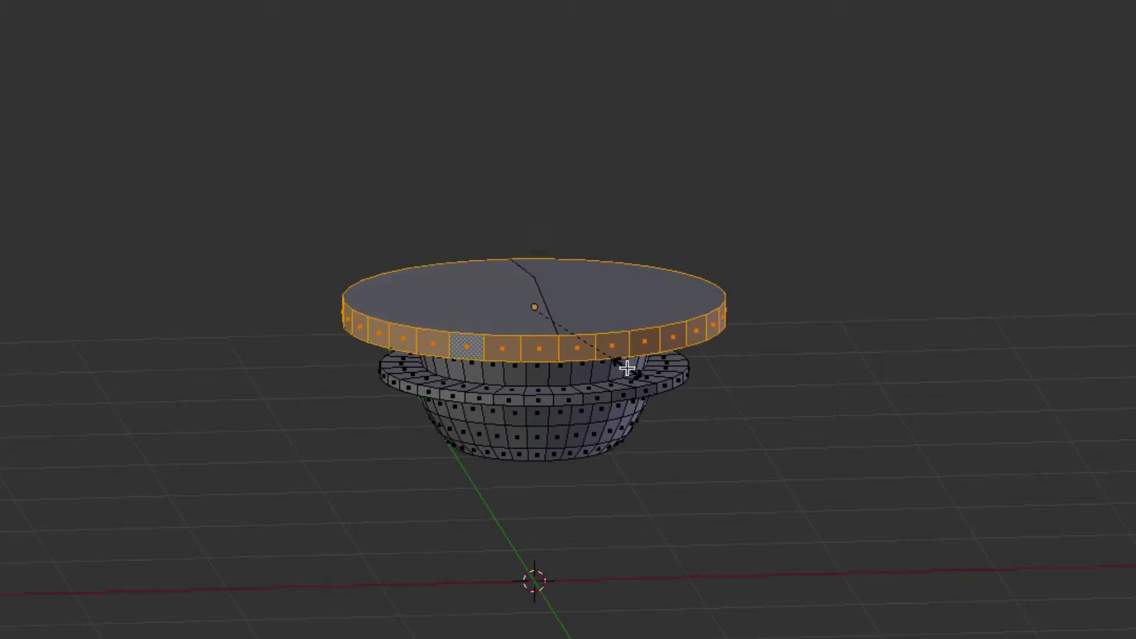
key("x")
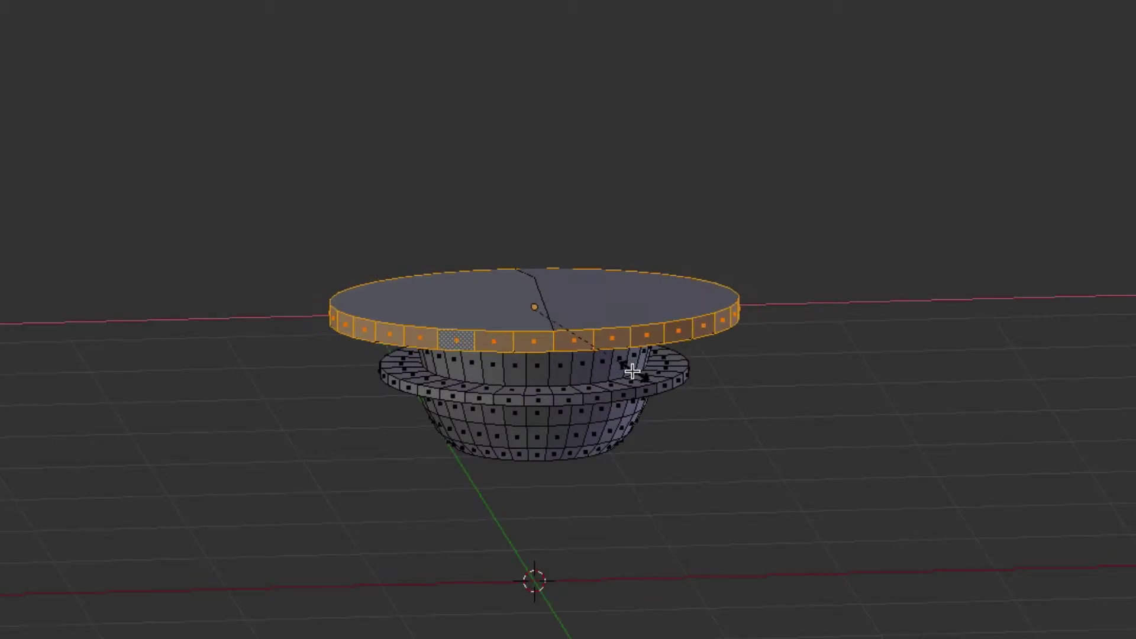
key("y")
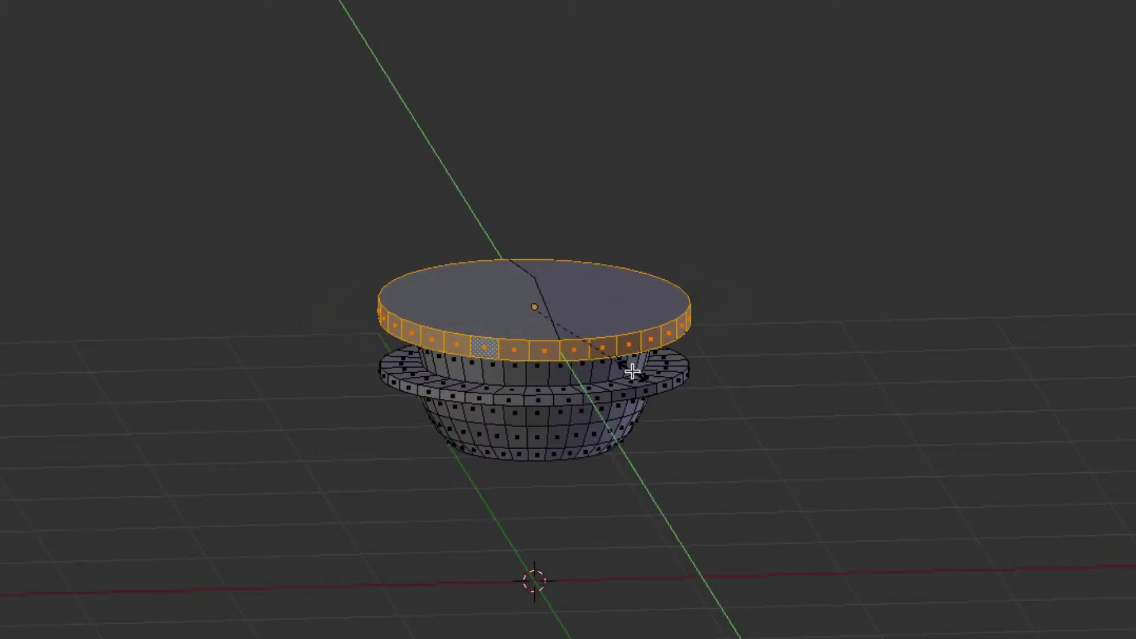
key("1")
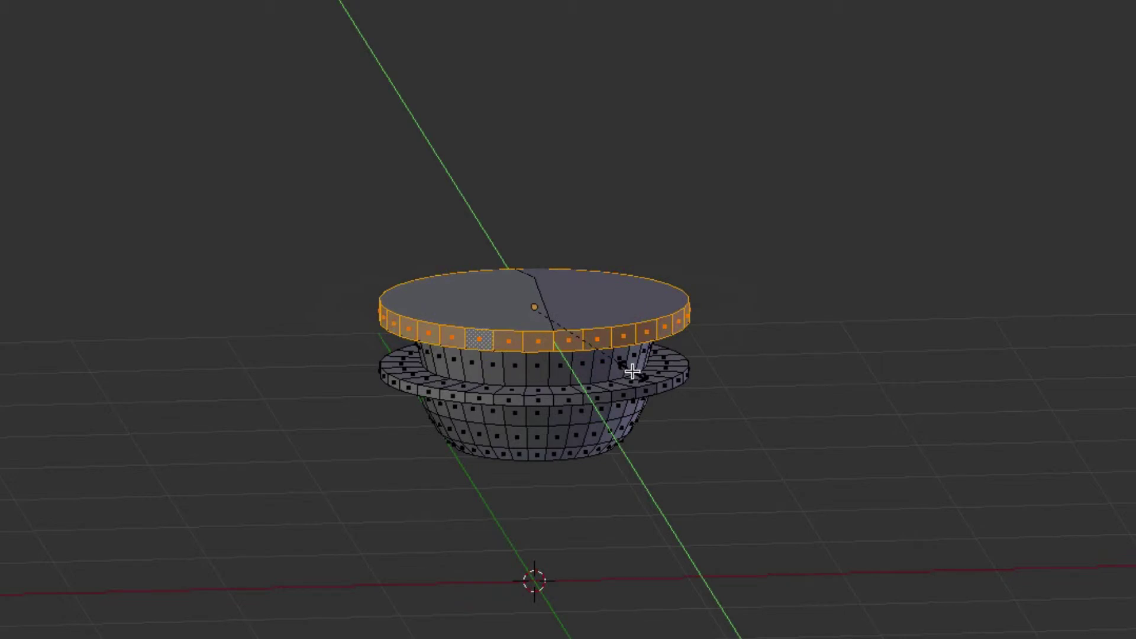
key("Return")
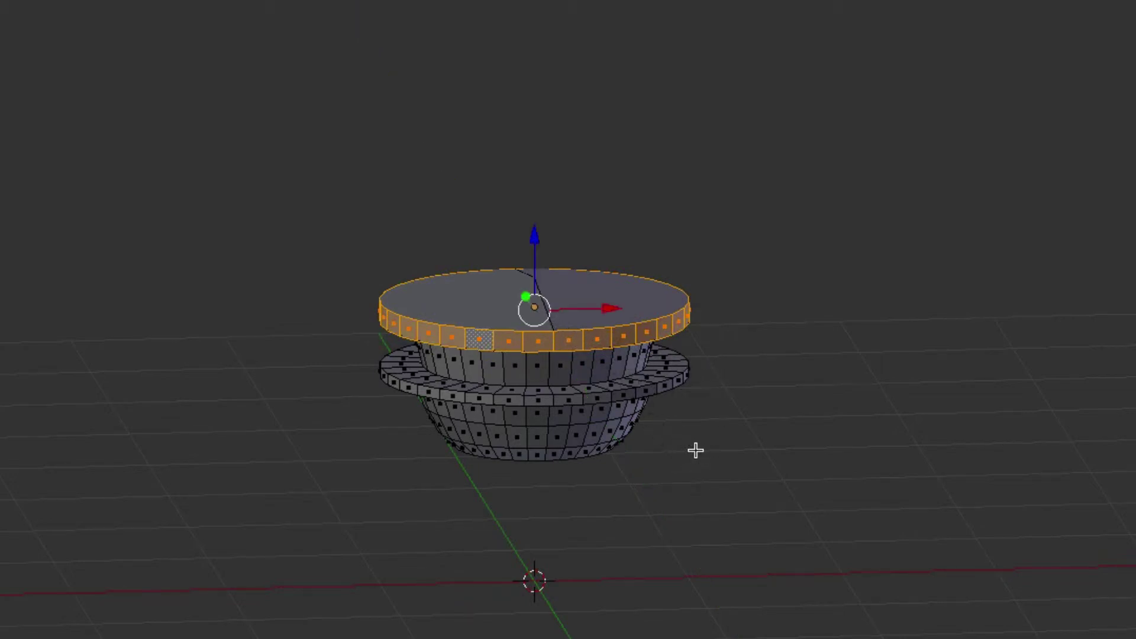
- Scale the upper rim's face loop outward along X so it overhangs the second rim, and thin it along Z
key("KP_1")
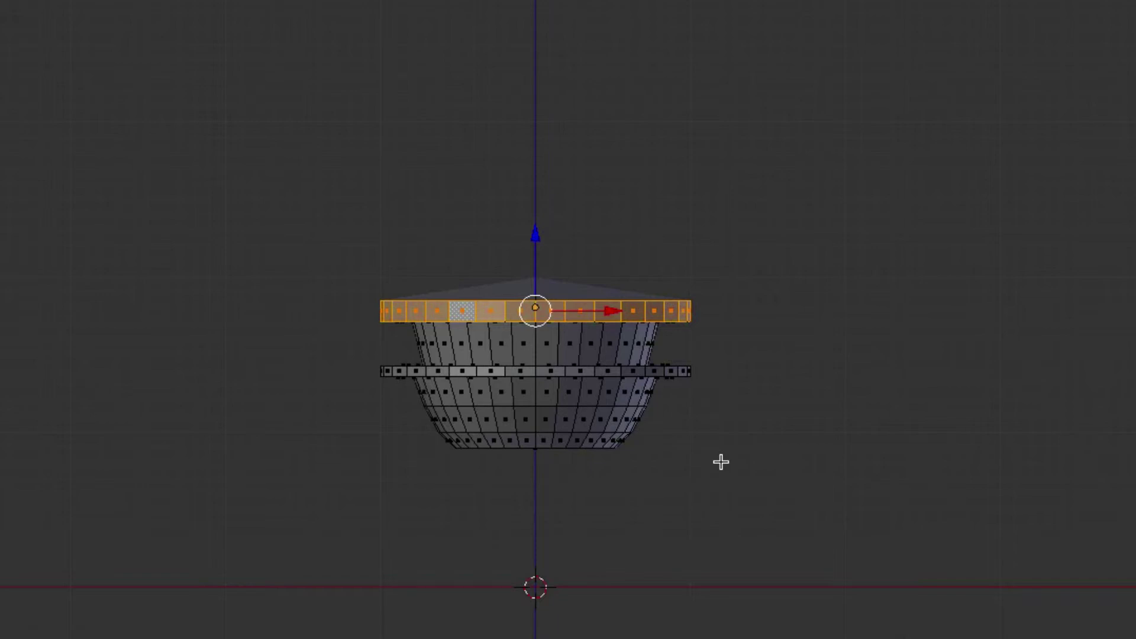
key("s")
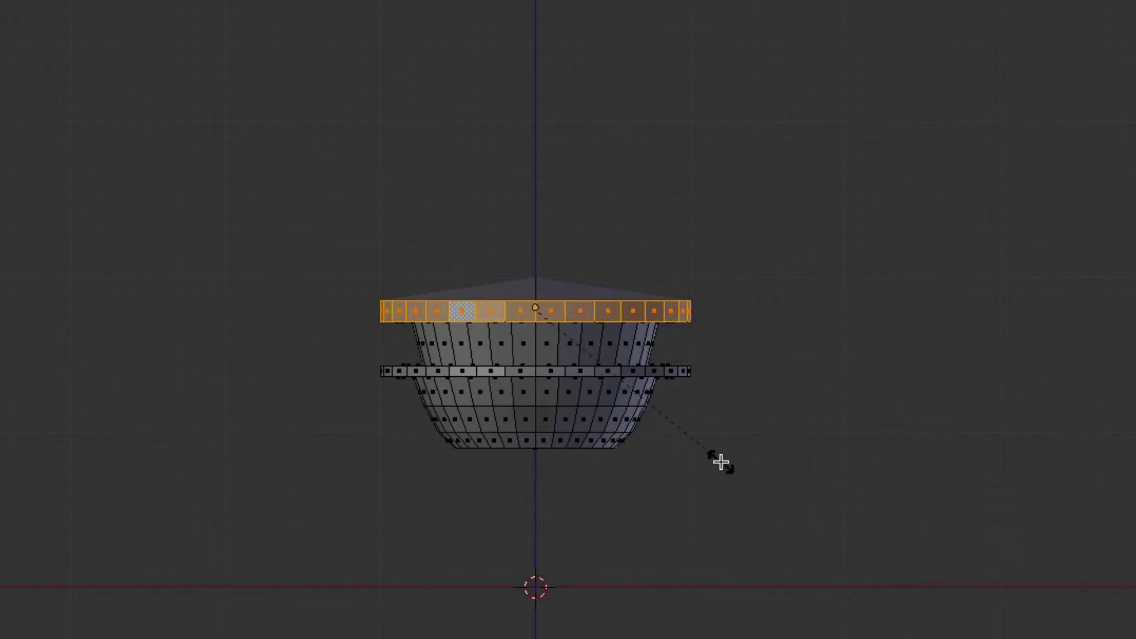
key("x")
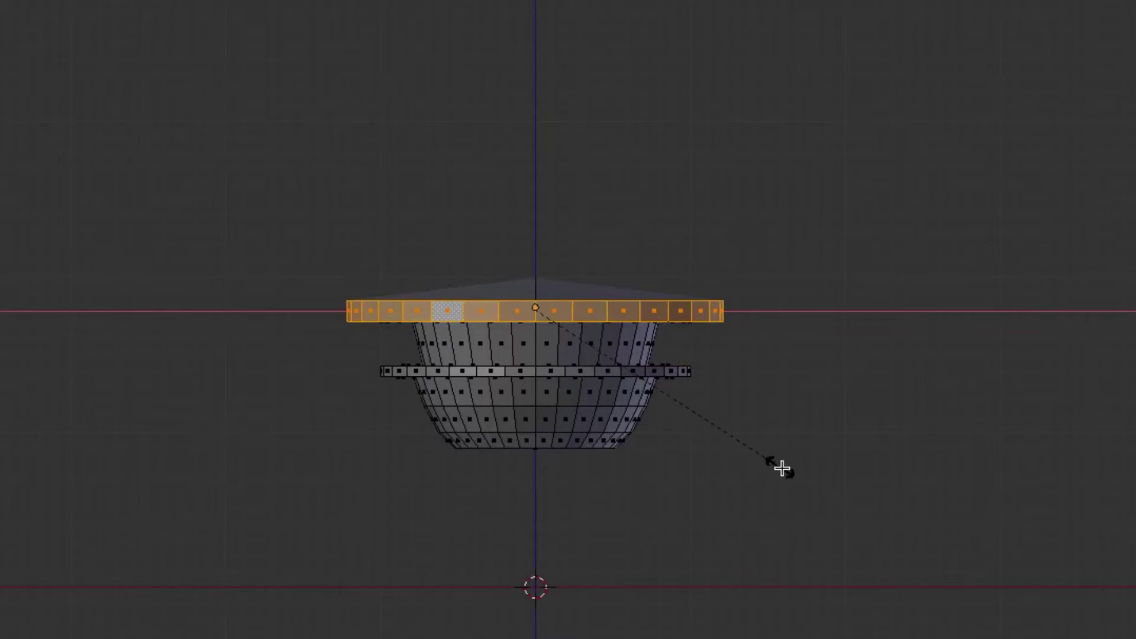
left_click(823, 472)
key("s")
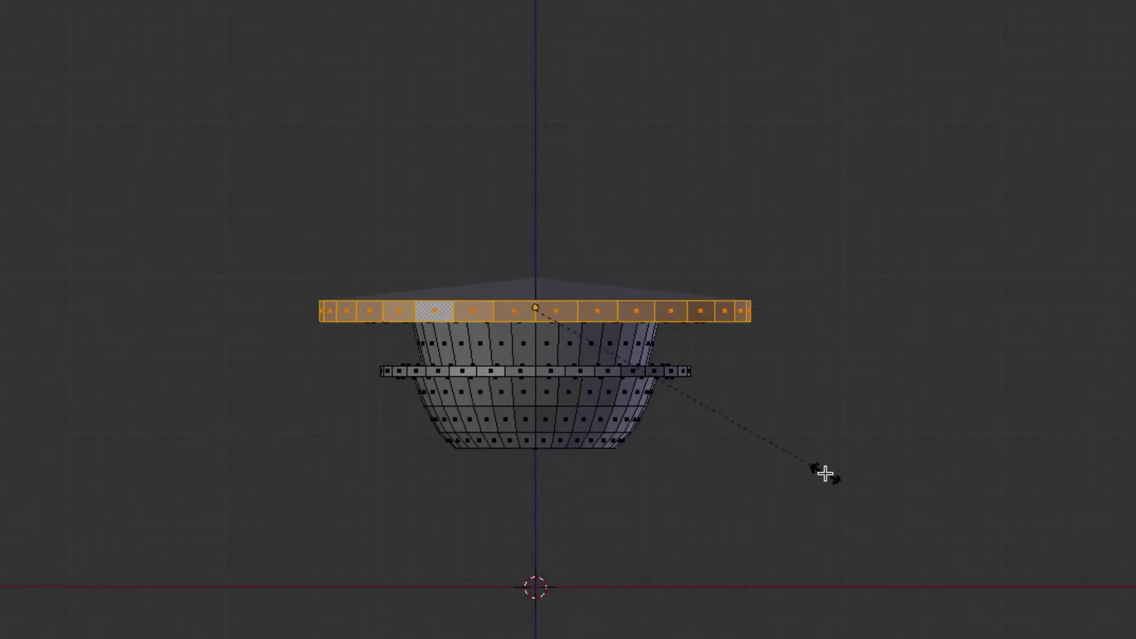
key("z")
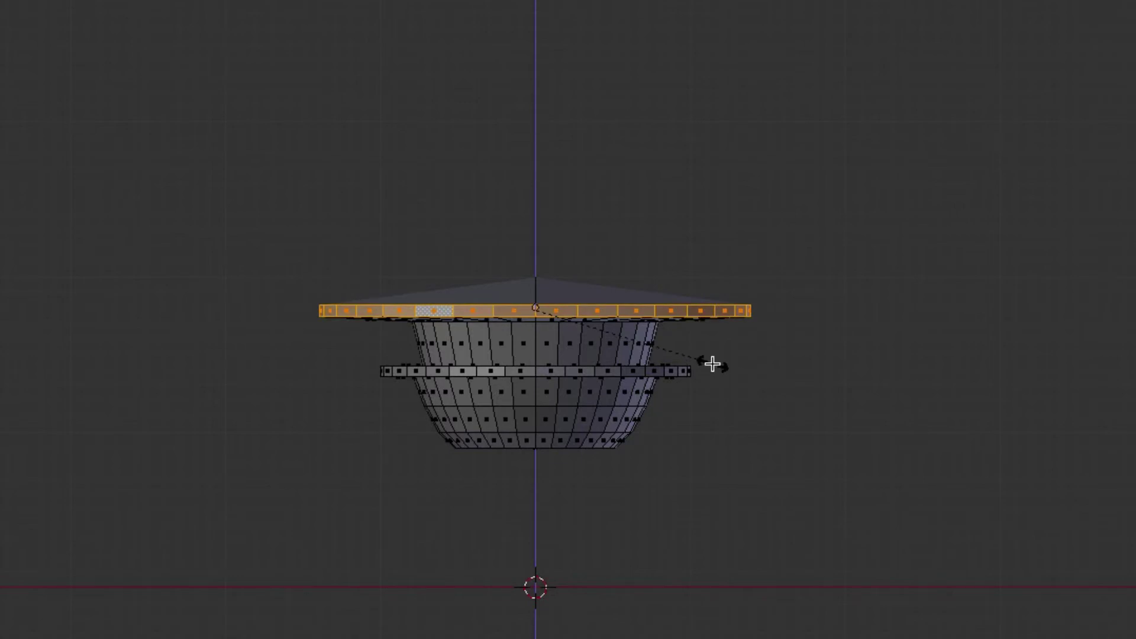
left_click(709, 353)
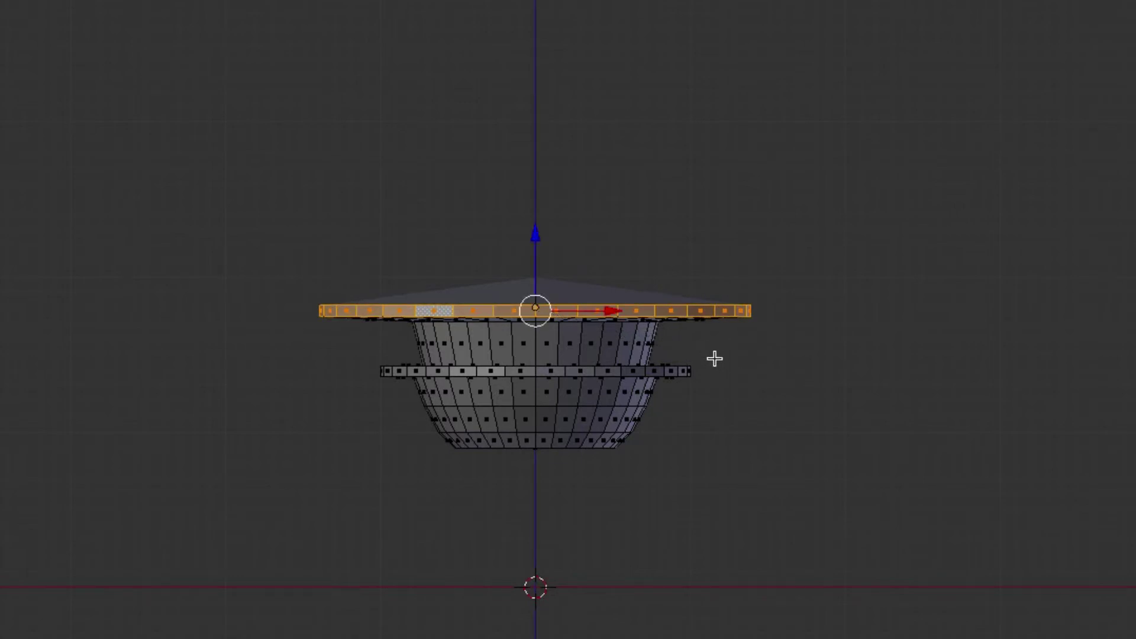
- Scale the upper rim's face loop slightly outward along Y, keeping it narrower than along X
middle_click_drag(716, 358, 718, 386)
key("r")
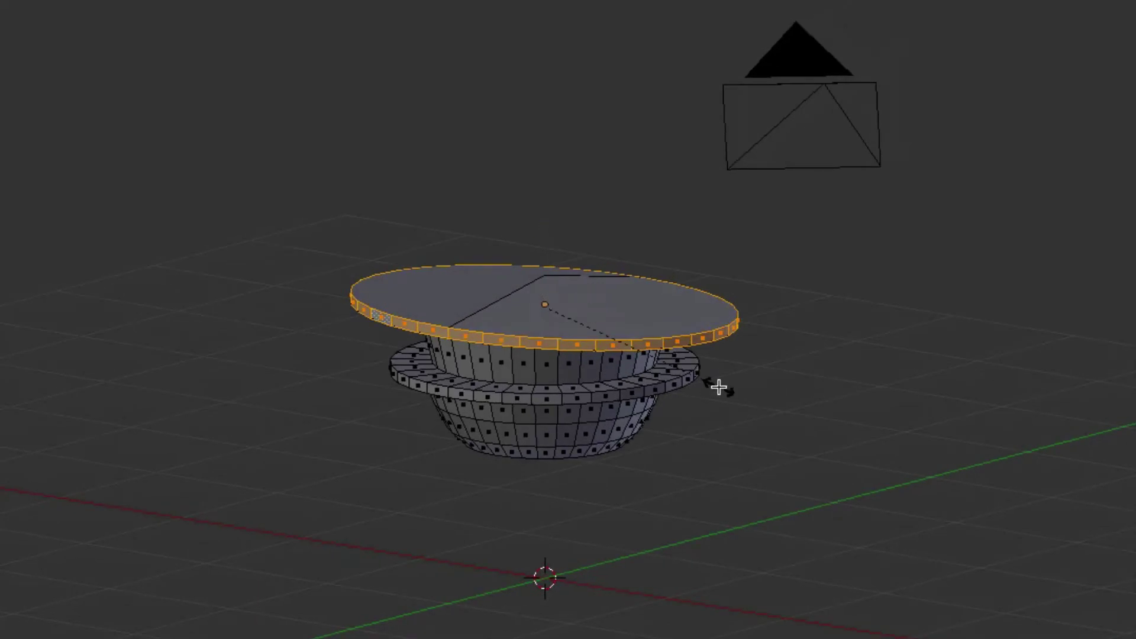
key("y")
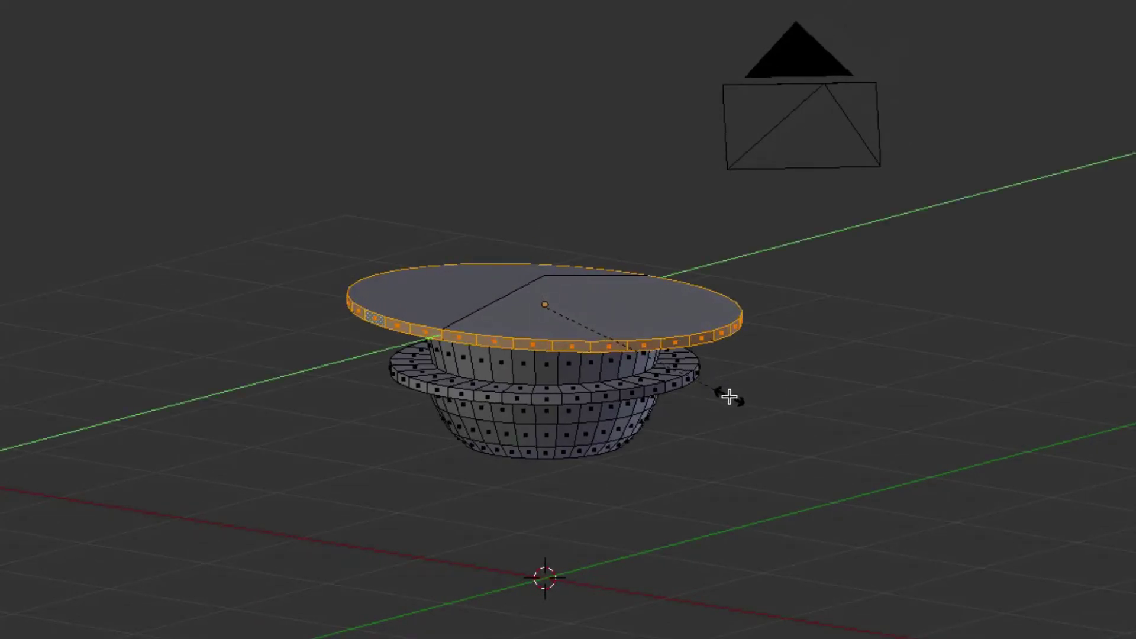
left_click(735, 401)
middle_click_drag(736, 401, 438, 370)
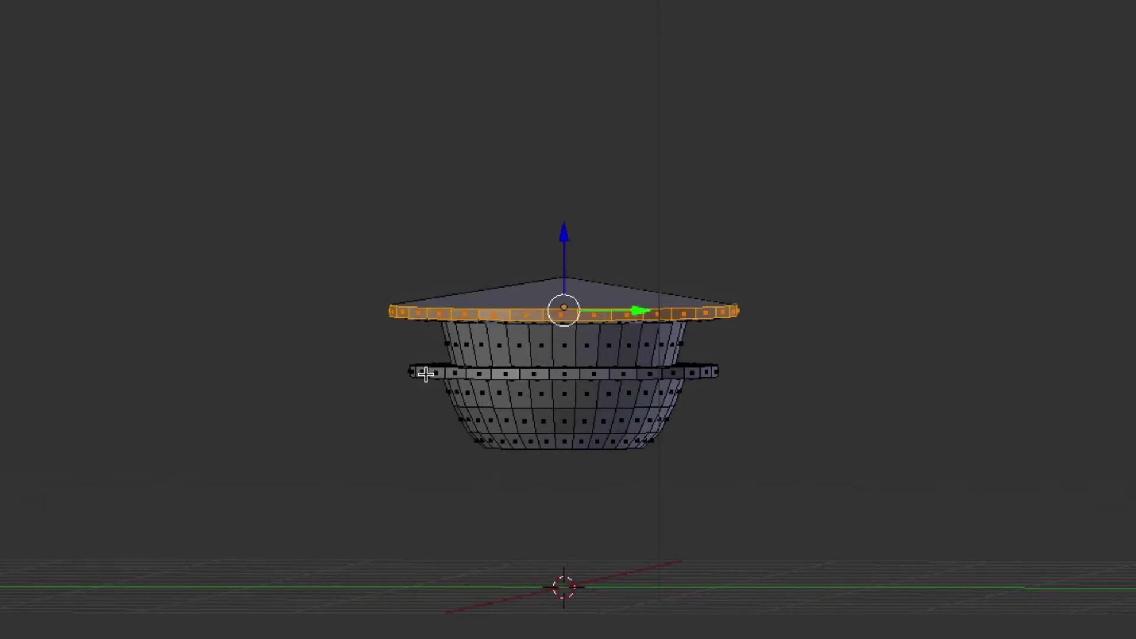
middle_click_drag(563, 460, 732, 558)
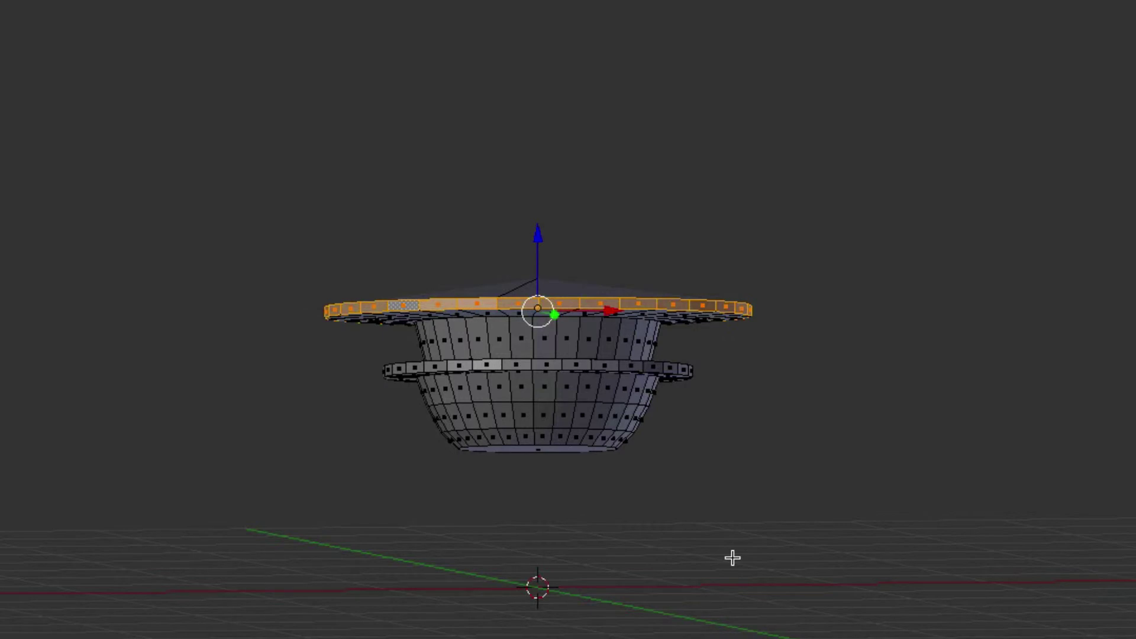
key("KP_3")
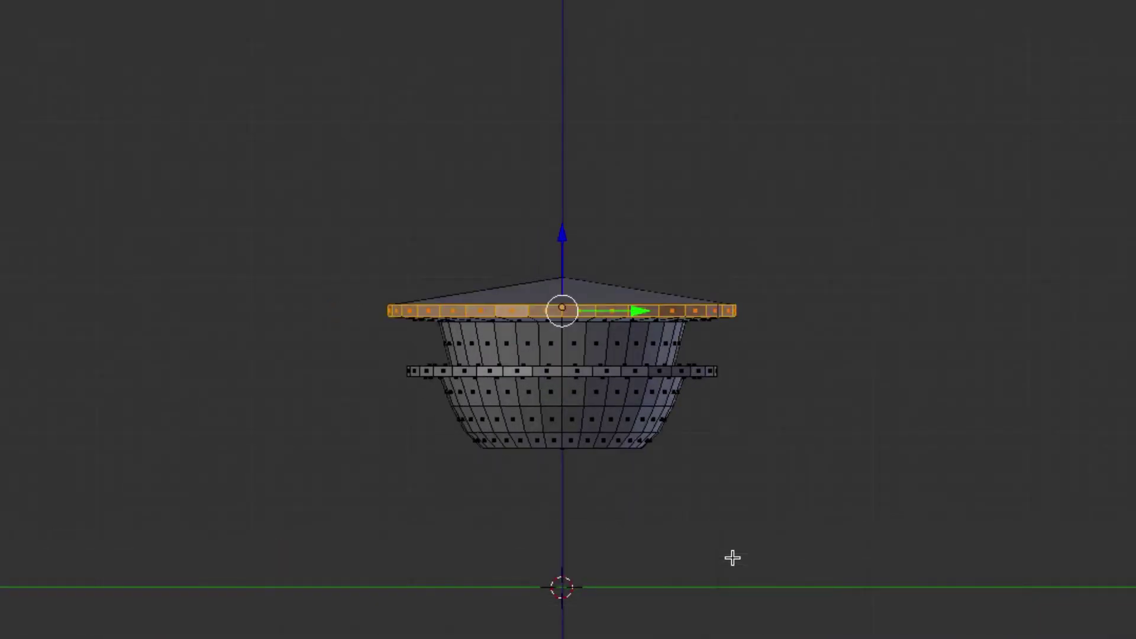
- Select ten adjacent side faces of the upper rim, centred on its positive X end
middle_click_drag(702, 558, 704, 561)
key("KP_3")
right_click(585, 313)
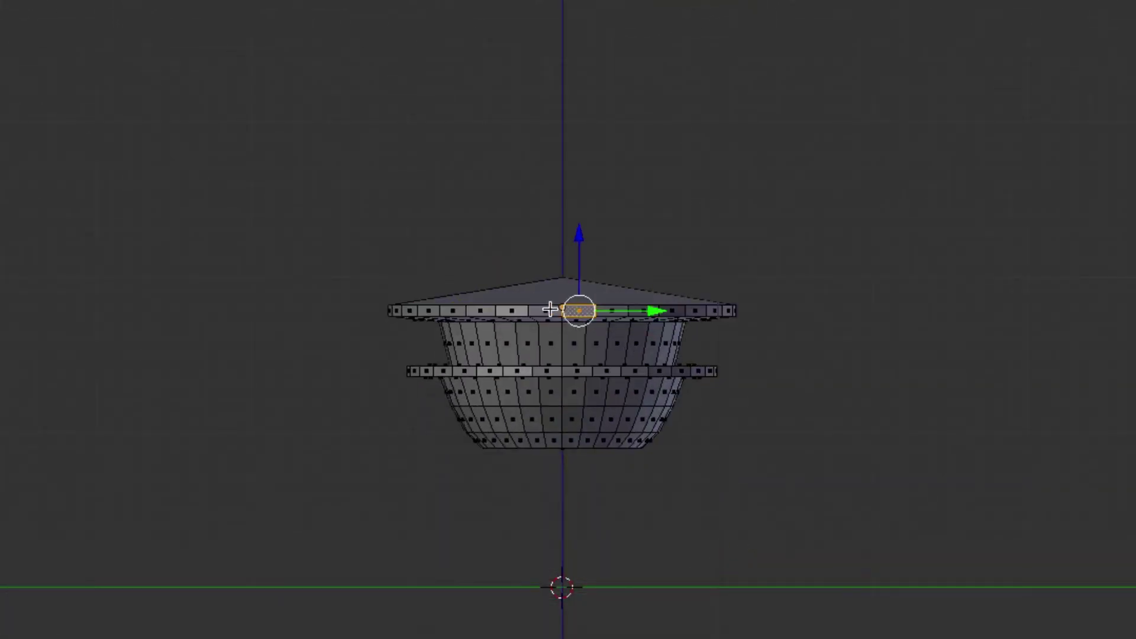
right_click(550, 310, "shift")
right_click(514, 312, "shift")
right_click(482, 311, "shift")
right_click(446, 310, "shift")
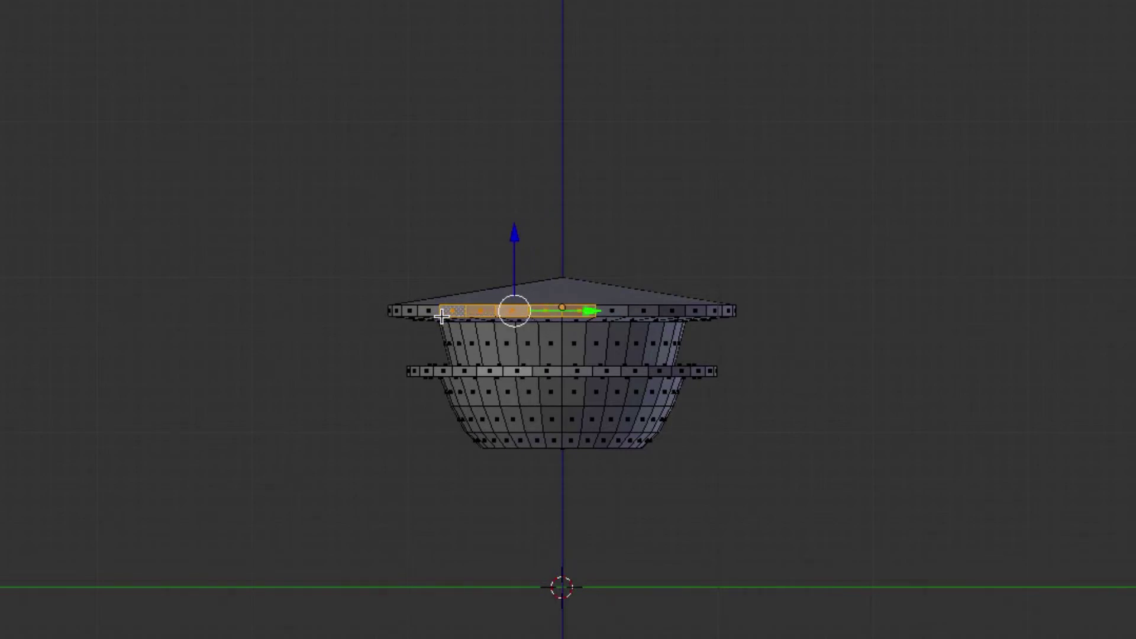
right_click(427, 312, "shift")
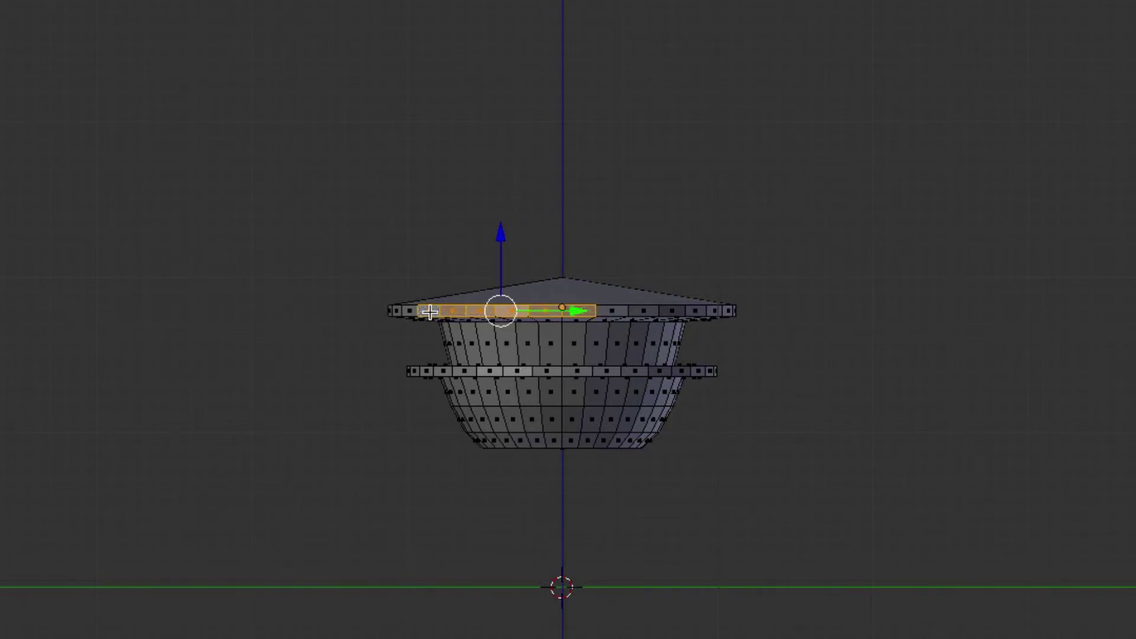
right_click(608, 310, "shift")
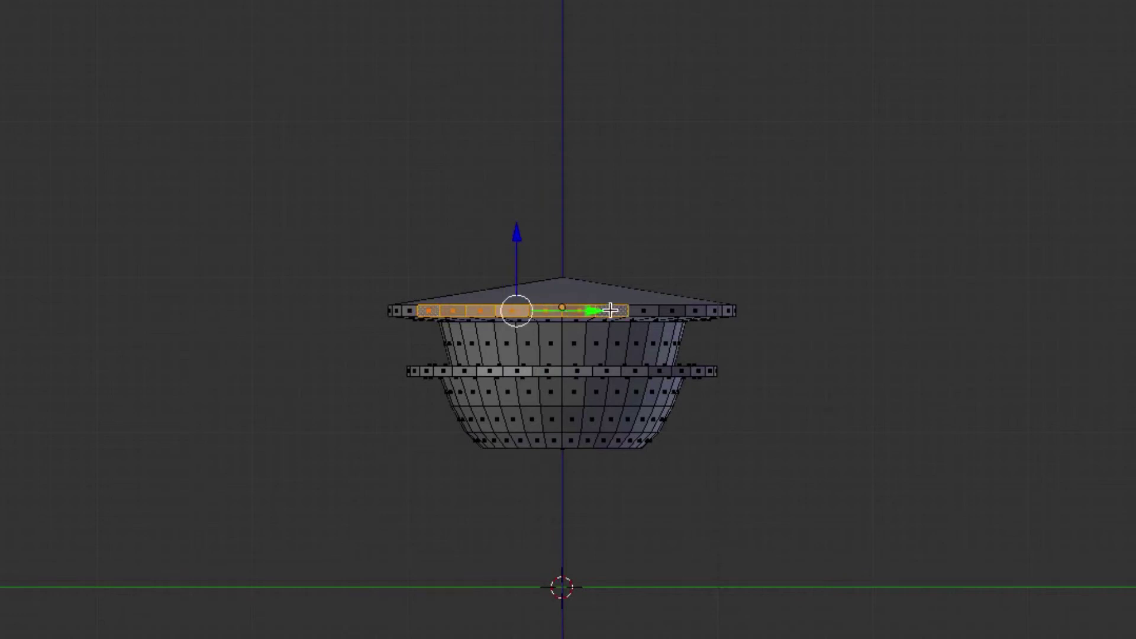
right_click(648, 309, "shift")
right_click(666, 310, "shift")
right_click(690, 309, "shift")
- Move the ten selected rim faces slightly outward along X and slightly down along Z
middle_click_drag(585, 314, 690, 331)
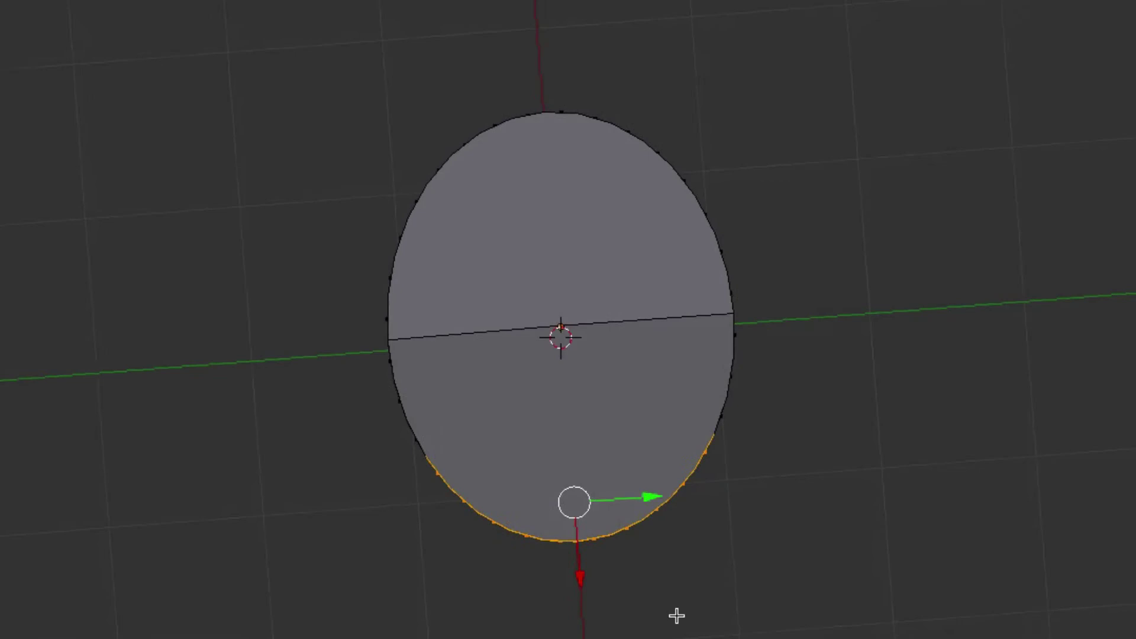
left_click_drag(580, 577, 580, 588)
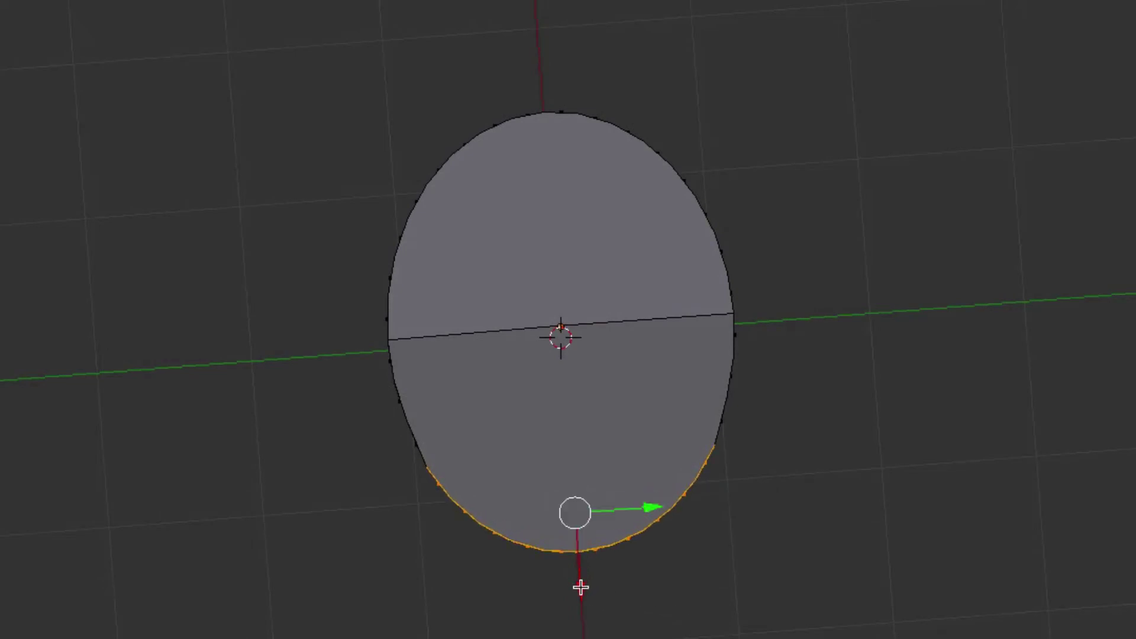
middle_click_drag(485, 559, 576, 471)
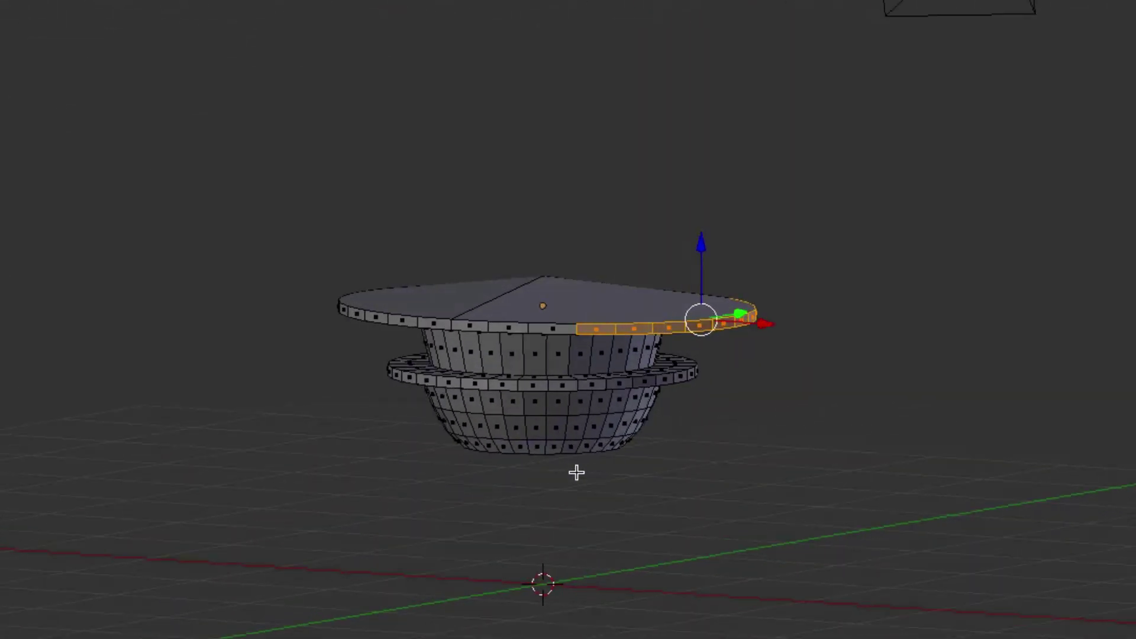
key("KP_1")
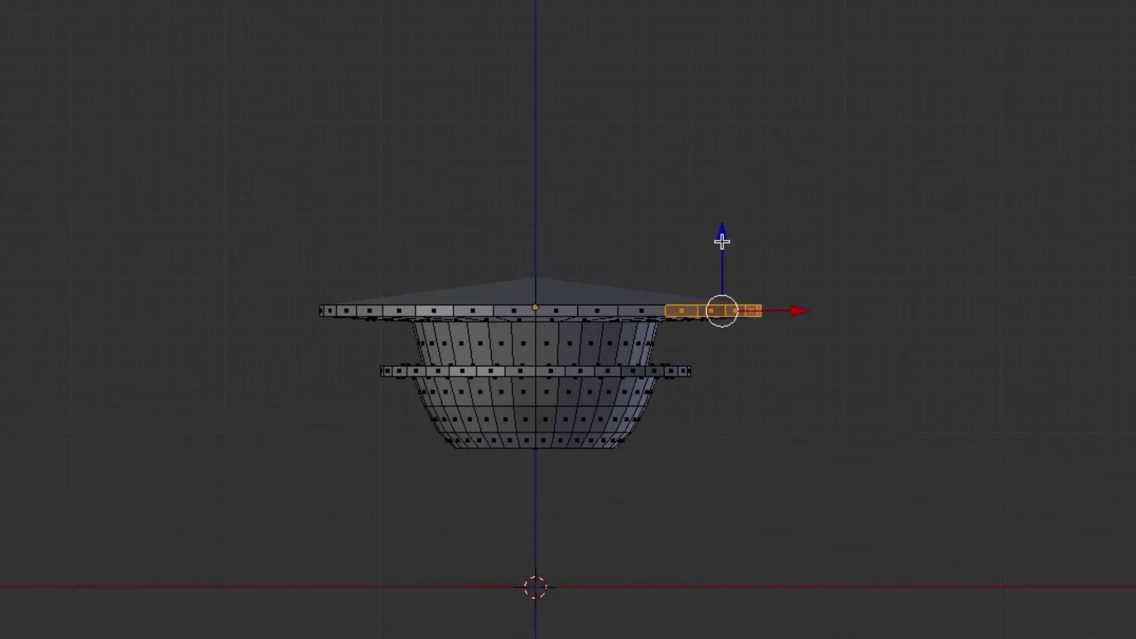
left_click_drag(722, 241, 721, 244)
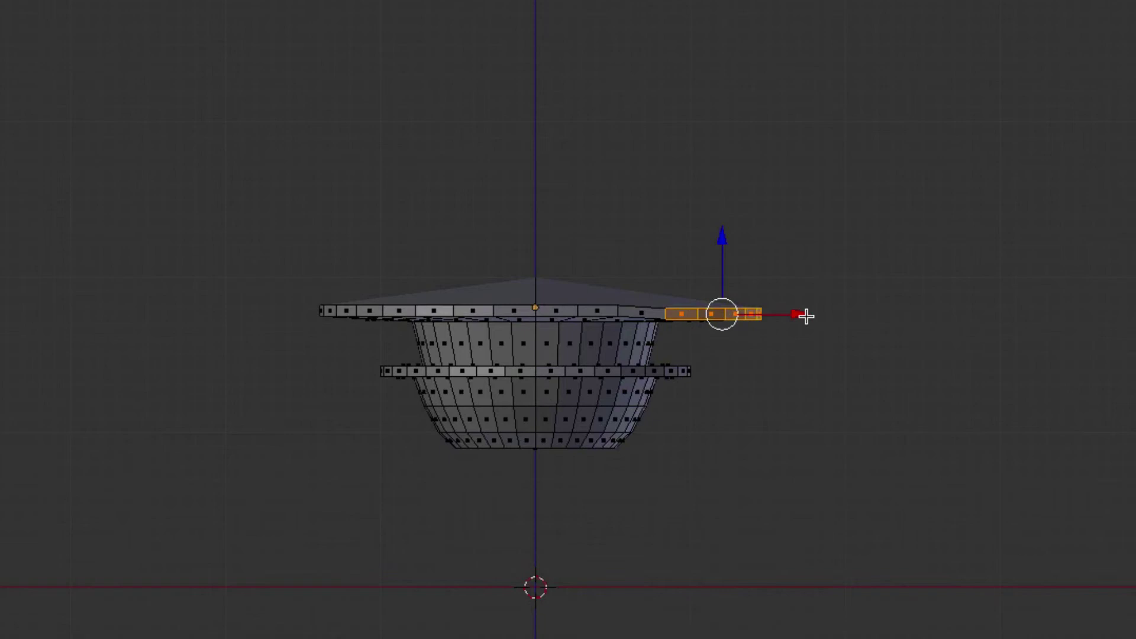
- Deselect the outermost face on each side and move the remaining eight rim faces farther out along X and down along Z
middle_click_drag(806, 317, 807, 317)
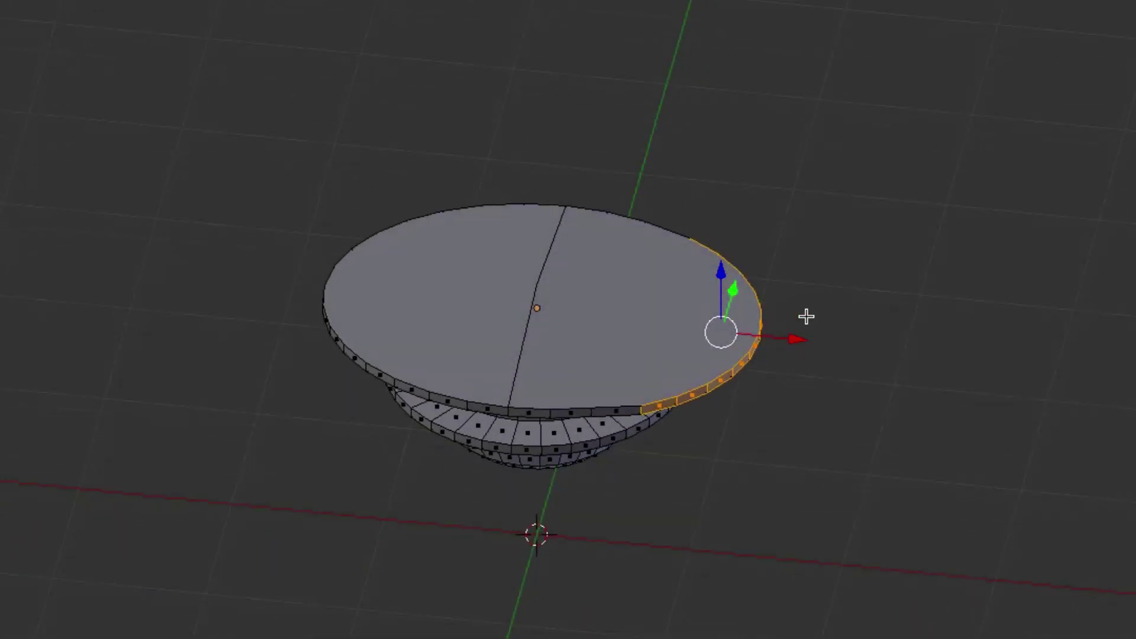
right_click(660, 408, "shift")
middle_click_drag(868, 396, 794, 380)
right_click(733, 373, "shift")
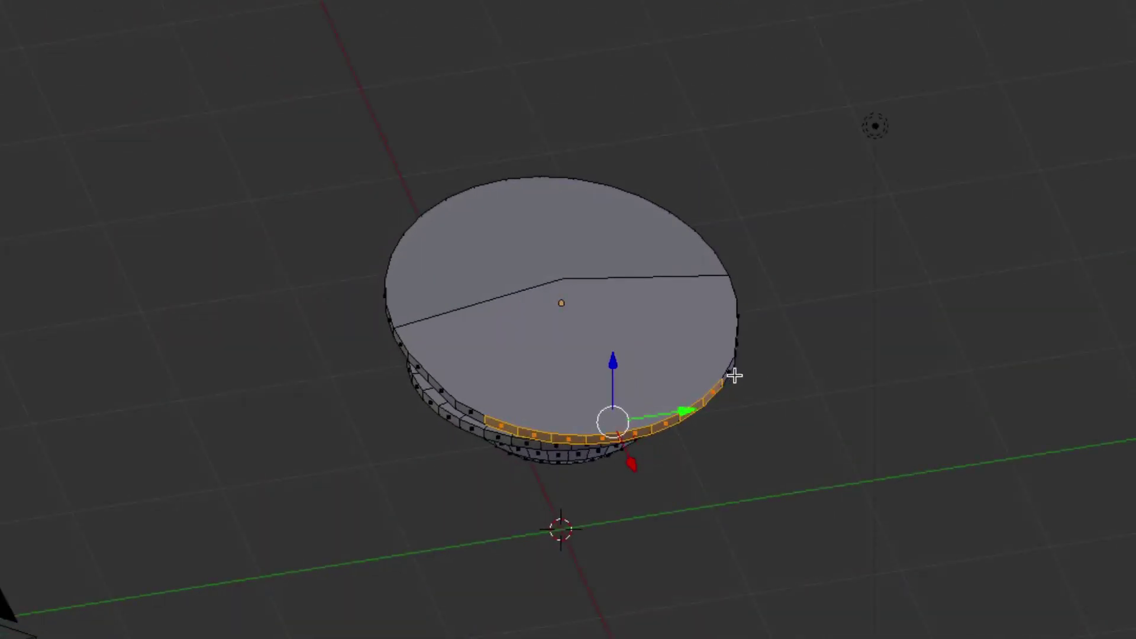
middle_click_drag(674, 373, 718, 371)
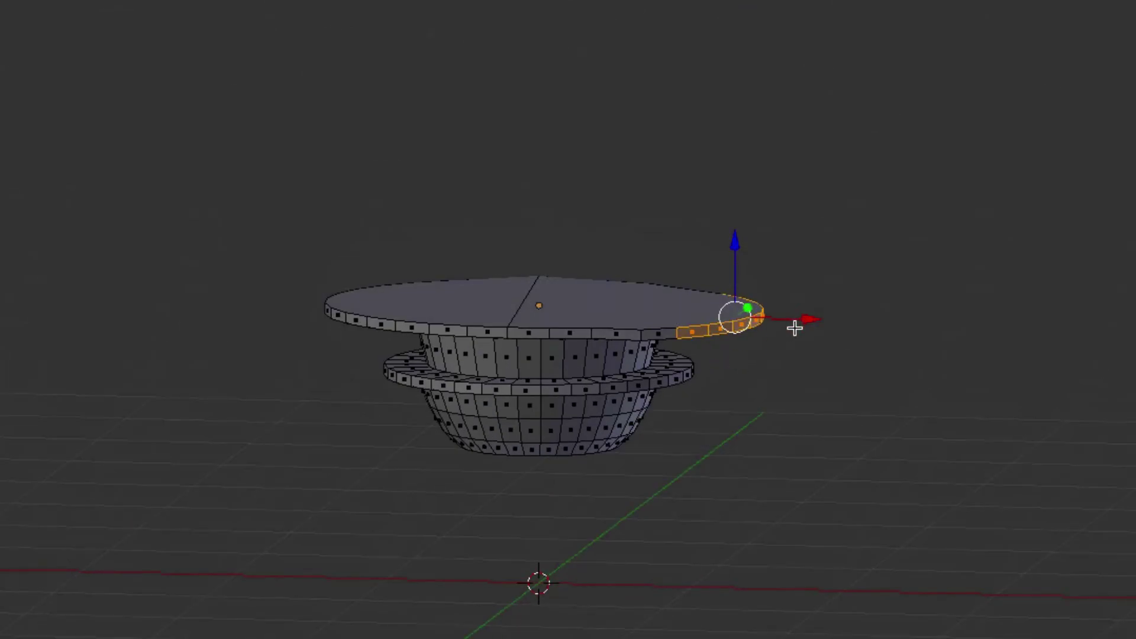
key("KP_1")
left_click_drag(805, 314, 812, 313)
left_click_drag(747, 239, 753, 248)
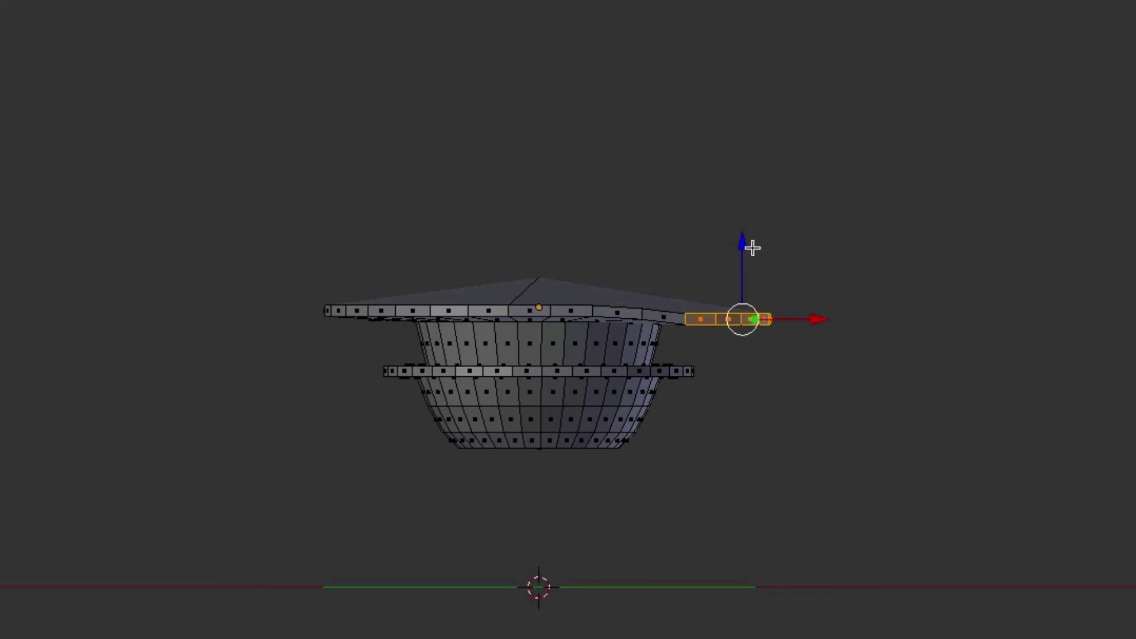
- Drop one more face from each end of the selection, and shift the remaining six rim faces outward along X and down along Z
right_click(709, 319, "shift")
middle_click_drag(832, 330, 857, 368, "shift")
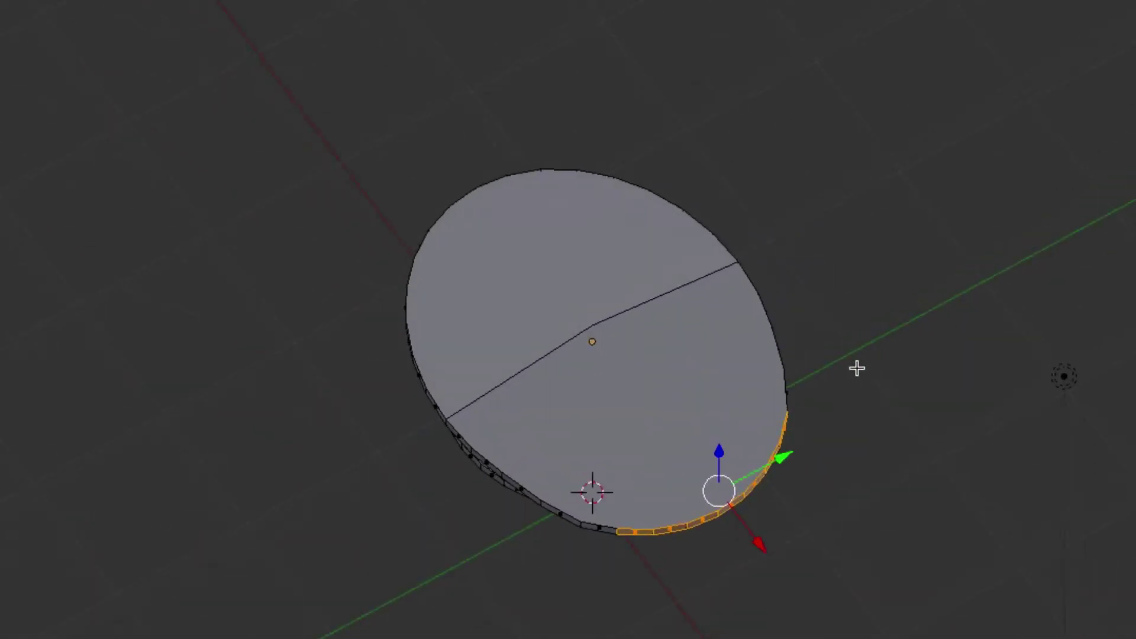
right_click(783, 426, "shift")
middle_click_drag(835, 434, 835, 343)
left_click_drag(828, 333, 831, 330)
left_click_drag(770, 257, 769, 265)
- Select only the four central side faces at the tip of the upper rim's extended end
right_click(714, 341)
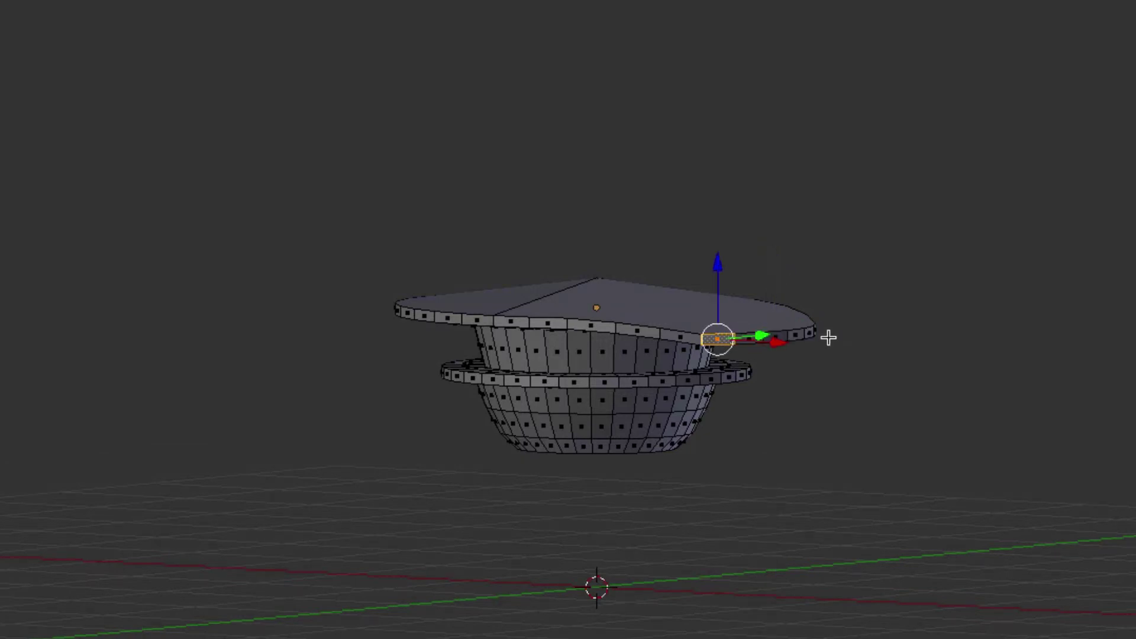
middle_click_drag(853, 346, 843, 348)
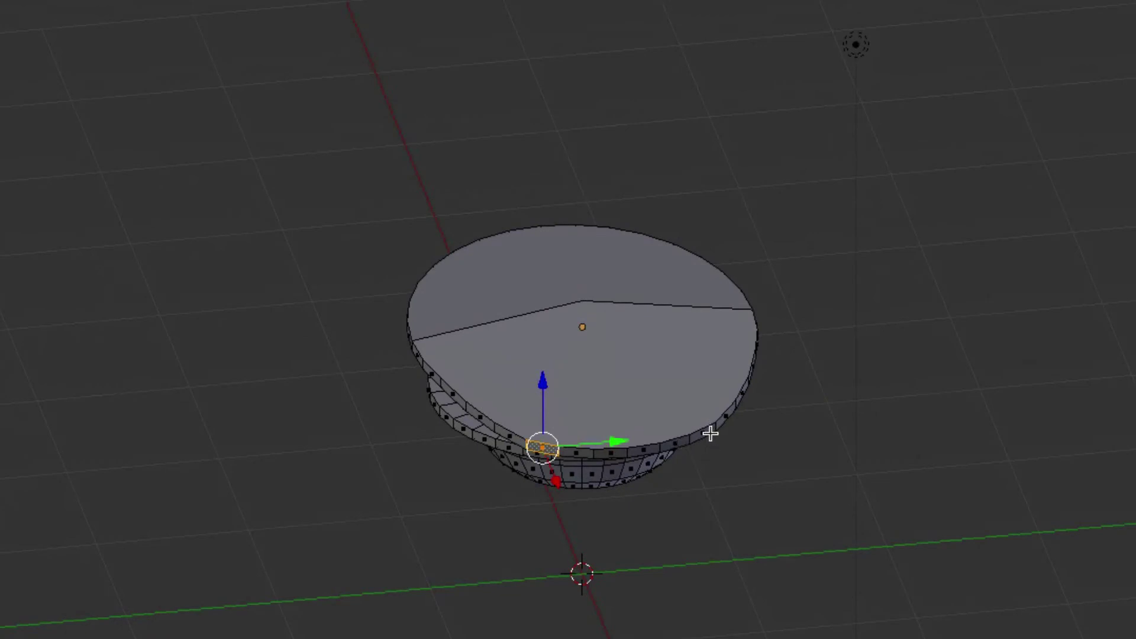
right_click(675, 441)
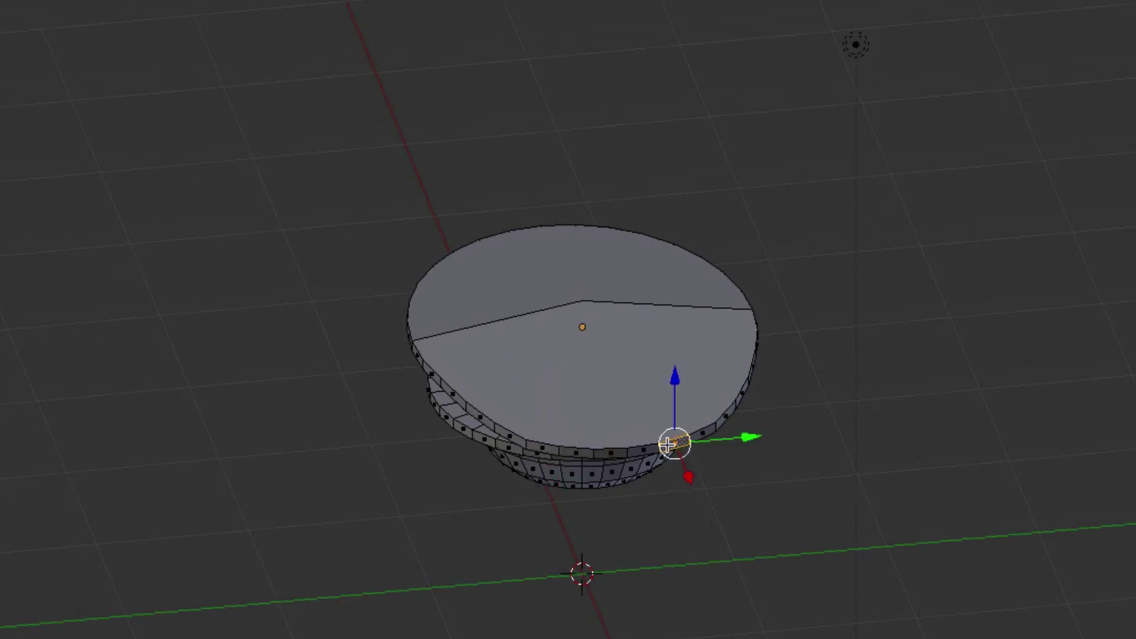
right_click(580, 452, "shift")
right_click(610, 454, "shift")
right_click(644, 453, "shift")
middle_click_drag(692, 472, 851, 458)
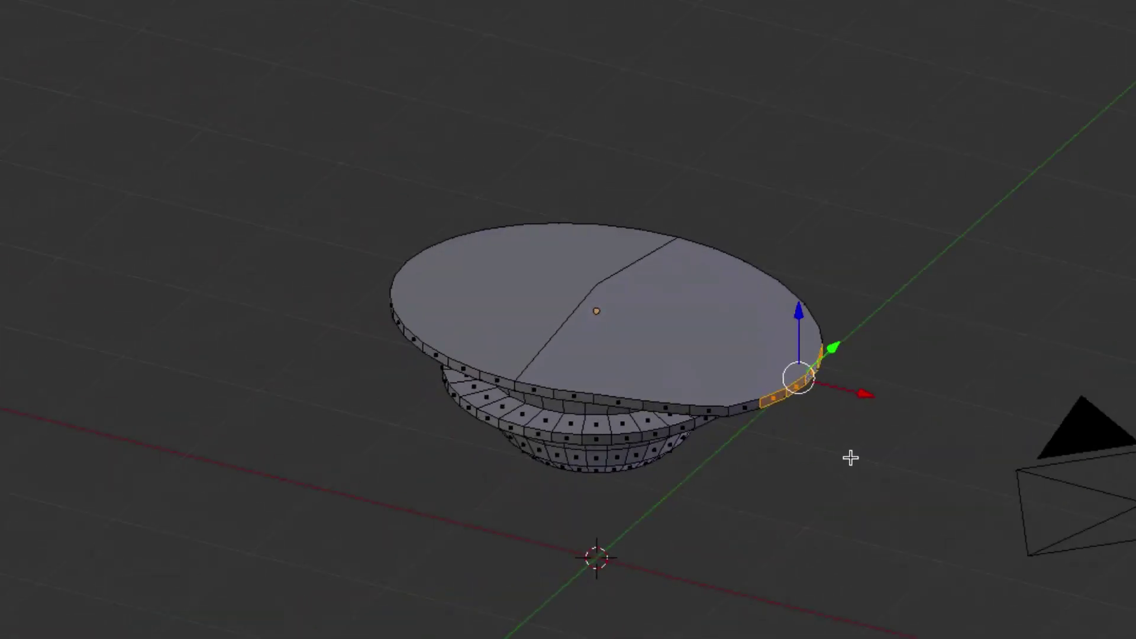
- Move the four tip faces slightly outward along X and lower them slightly along Z
key("g")
key("x")
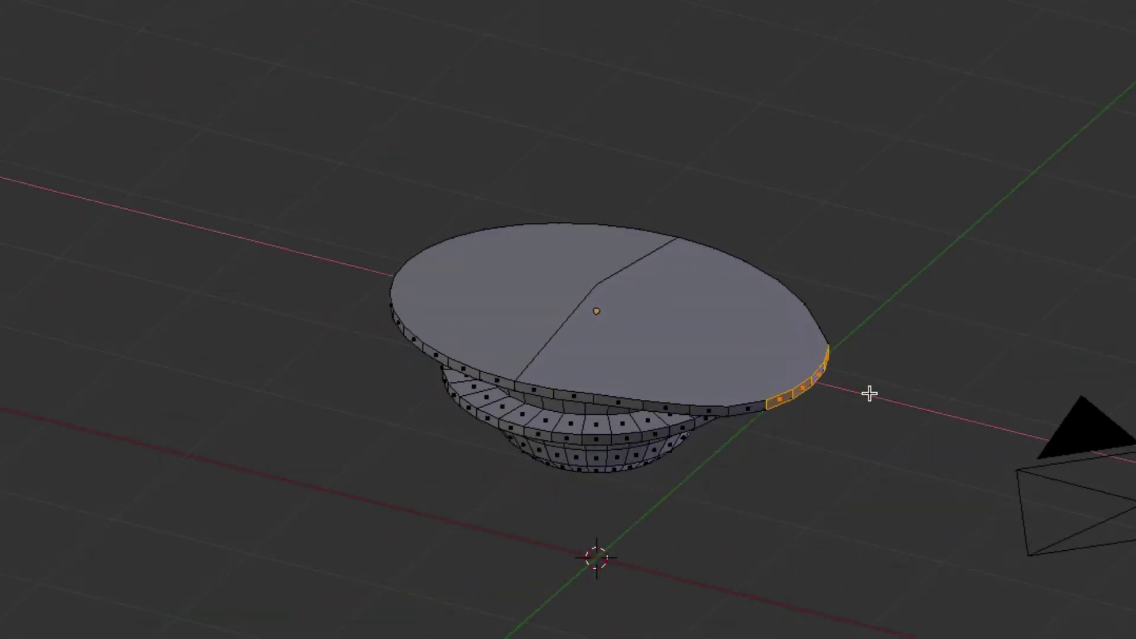
left_click(870, 393)
middle_click_drag(793, 395, 808, 374)
left_click_drag(822, 251, 822, 255)
middle_click_drag(756, 266, 763, 267)
- Reduce the selection to the two central tip faces and move them outward along X and down along Z into a drooping point
middle_click_drag(884, 312, 796, 334)
right_click(764, 334, "shift")
right_click(683, 337, "shift")
key("KP_4")
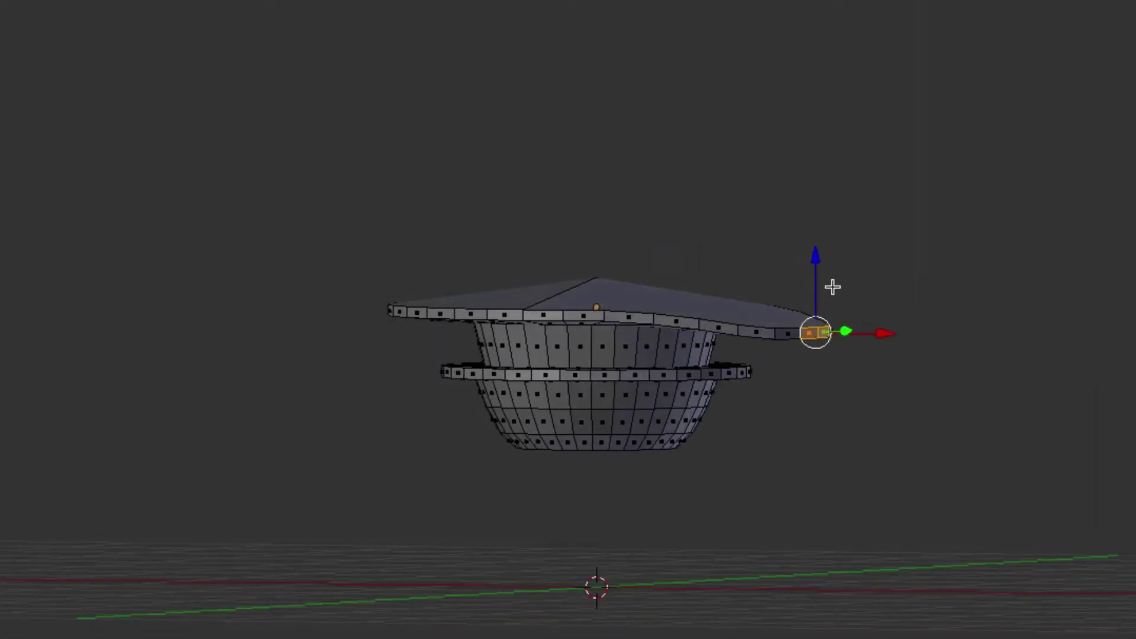
left_click_drag(881, 332, 891, 335)
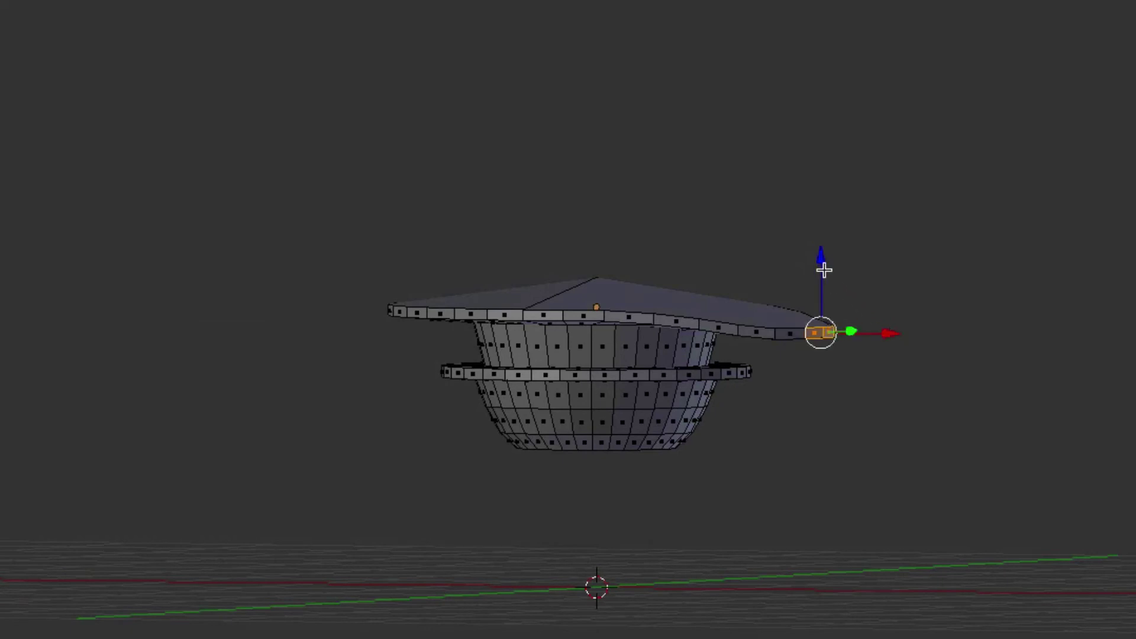
left_click_drag(827, 260, 824, 264)
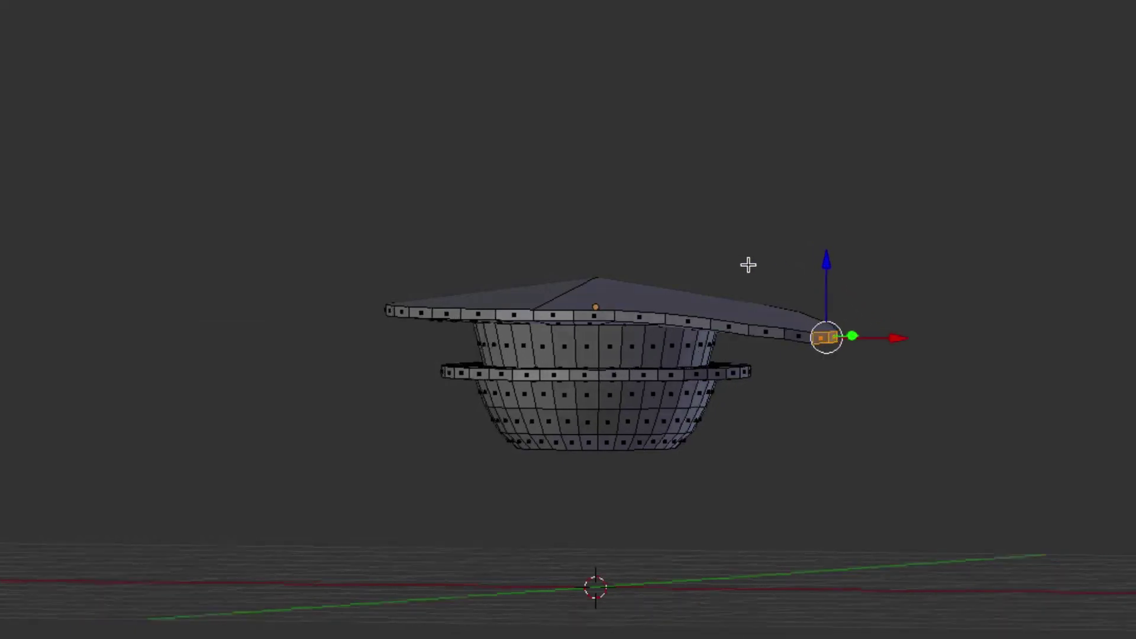
key("KP_1")
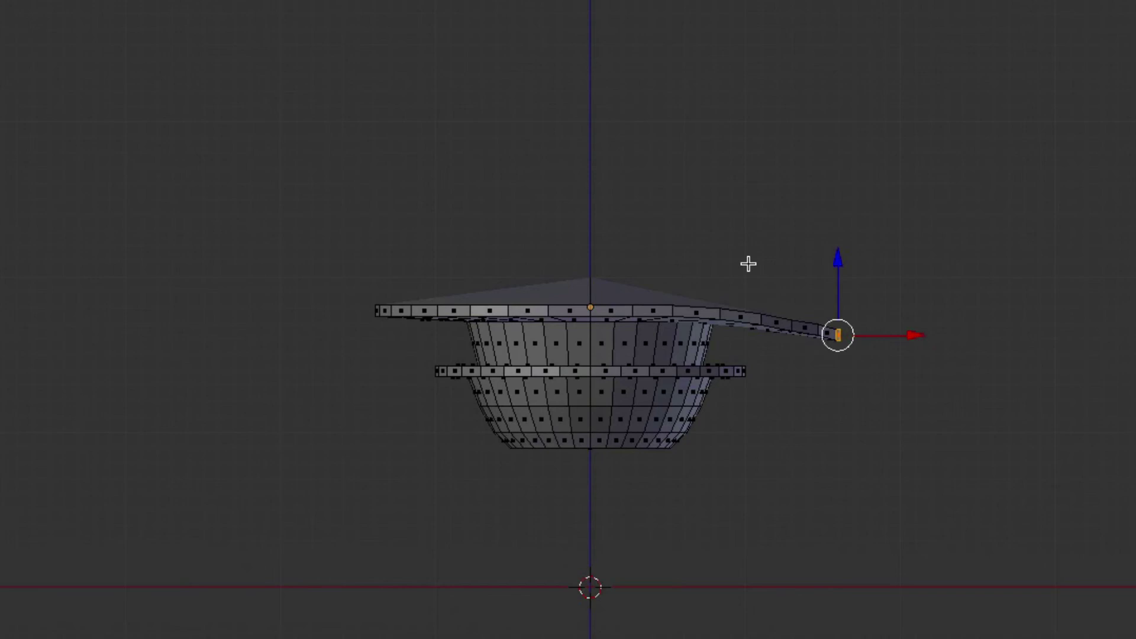
left_click_drag(845, 258, 844, 269)
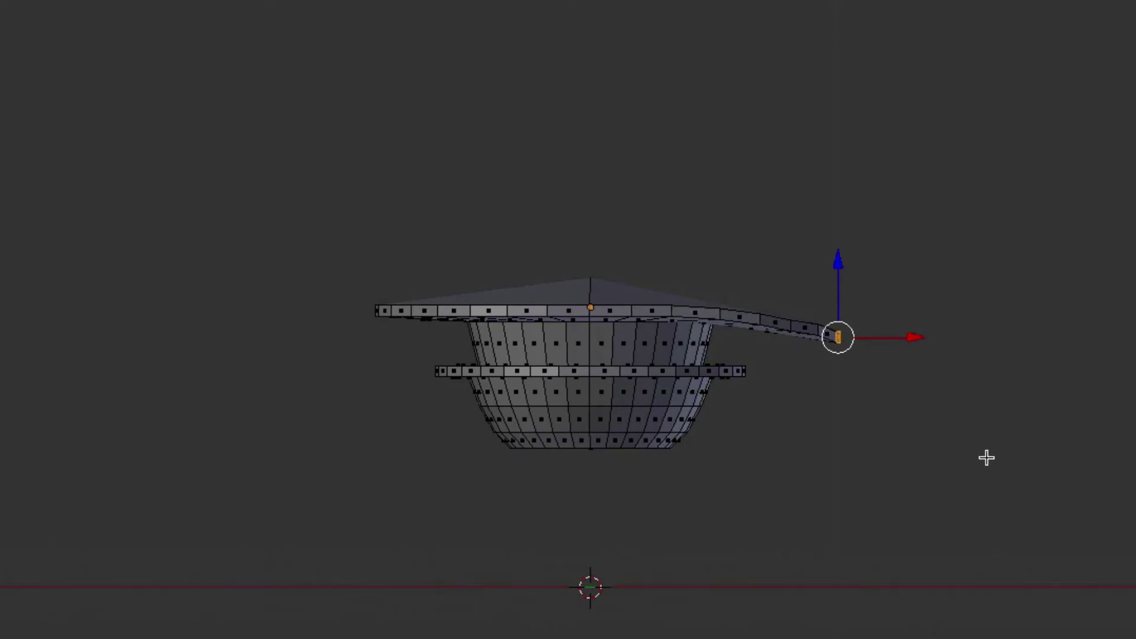
mouse_move(879, 405)
middle_mouse_down()
mouse_move(900, 401)
mouse_move(884, 394)
middle_mouse_up()
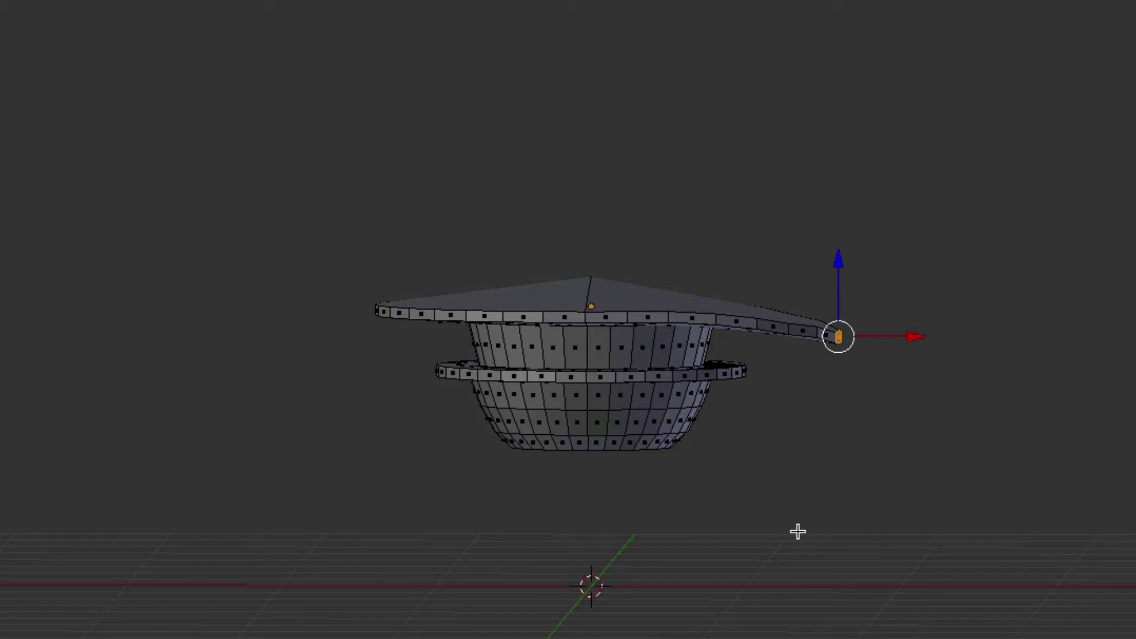
middle_click_drag(684, 560, 703, 560)
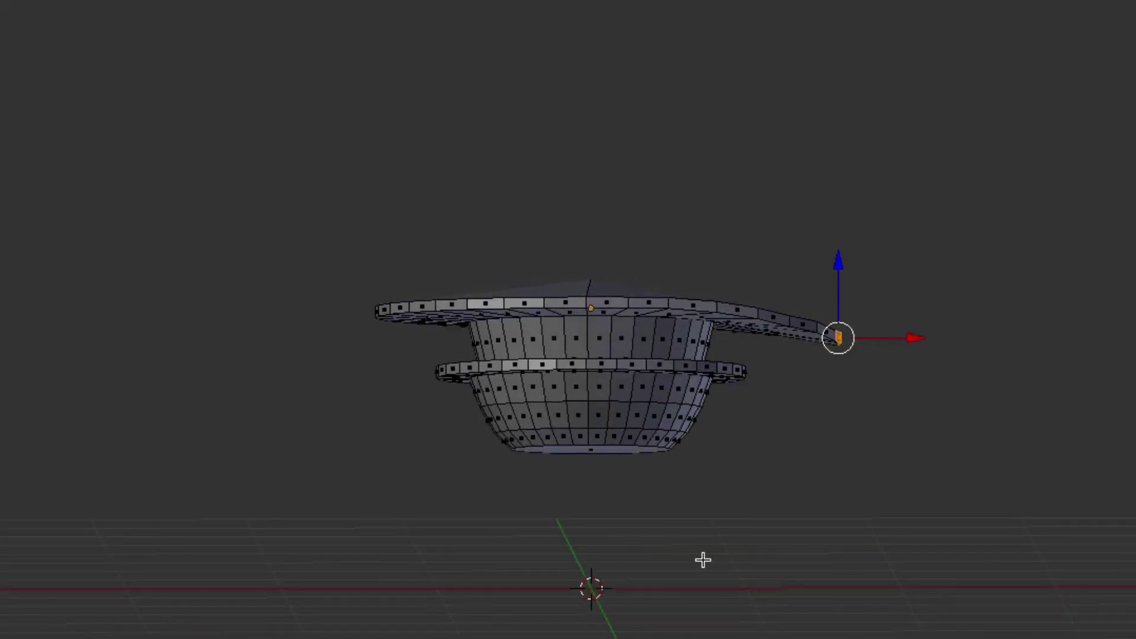
middle_click_drag(576, 496, 587, 496)
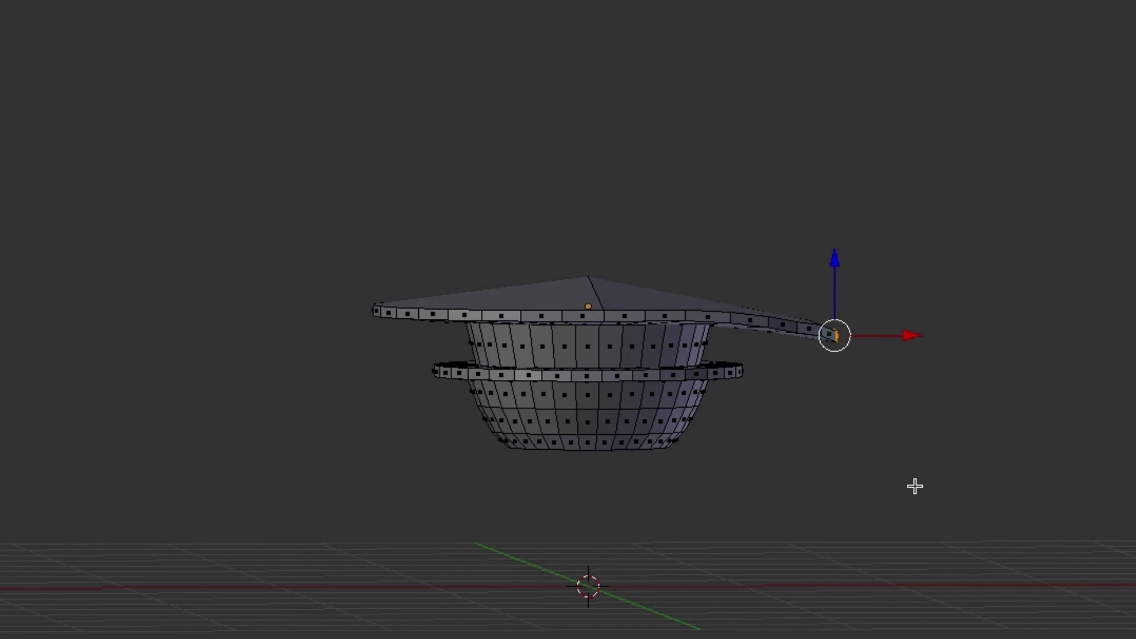
middle_click_drag(913, 487, 909, 486)
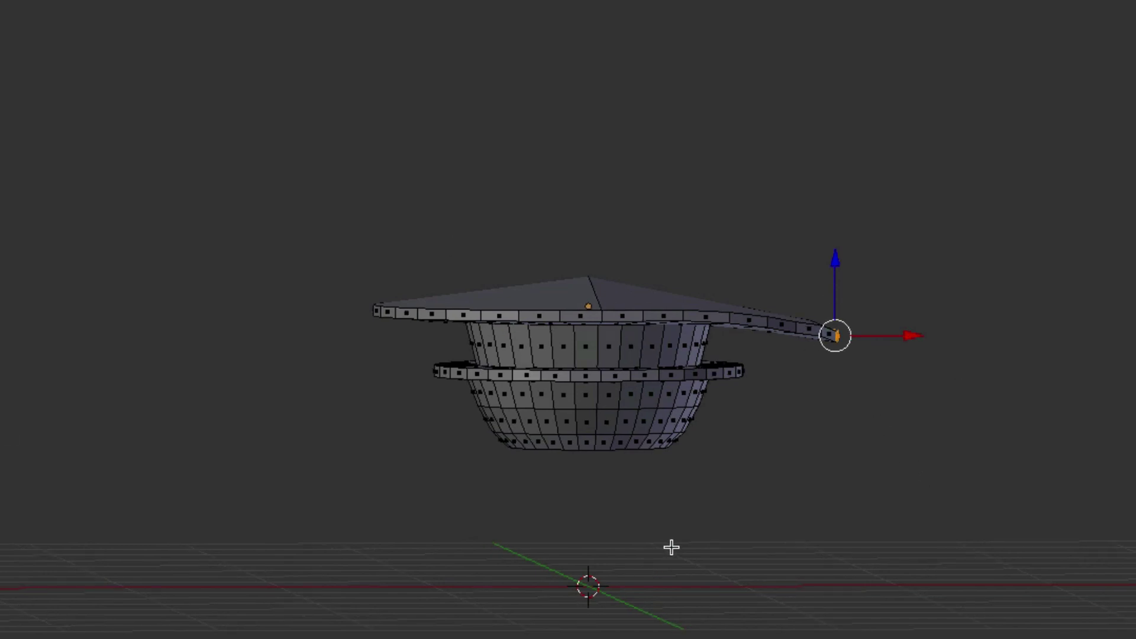
middle_click_drag(672, 548, 650, 545)
middle_click_drag(563, 491, 602, 469)
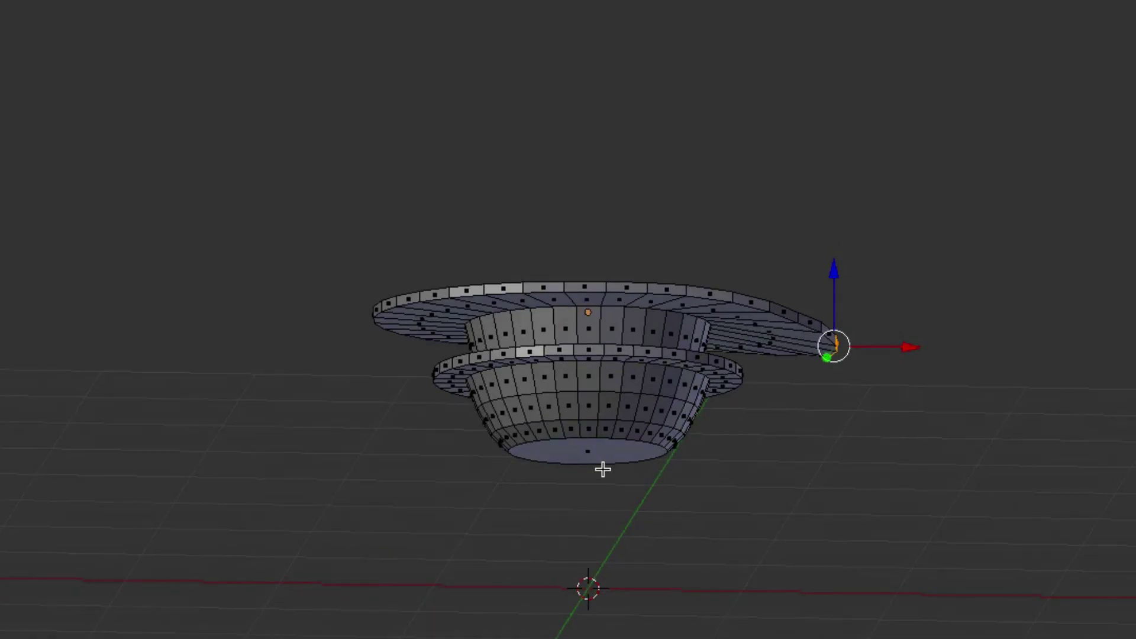